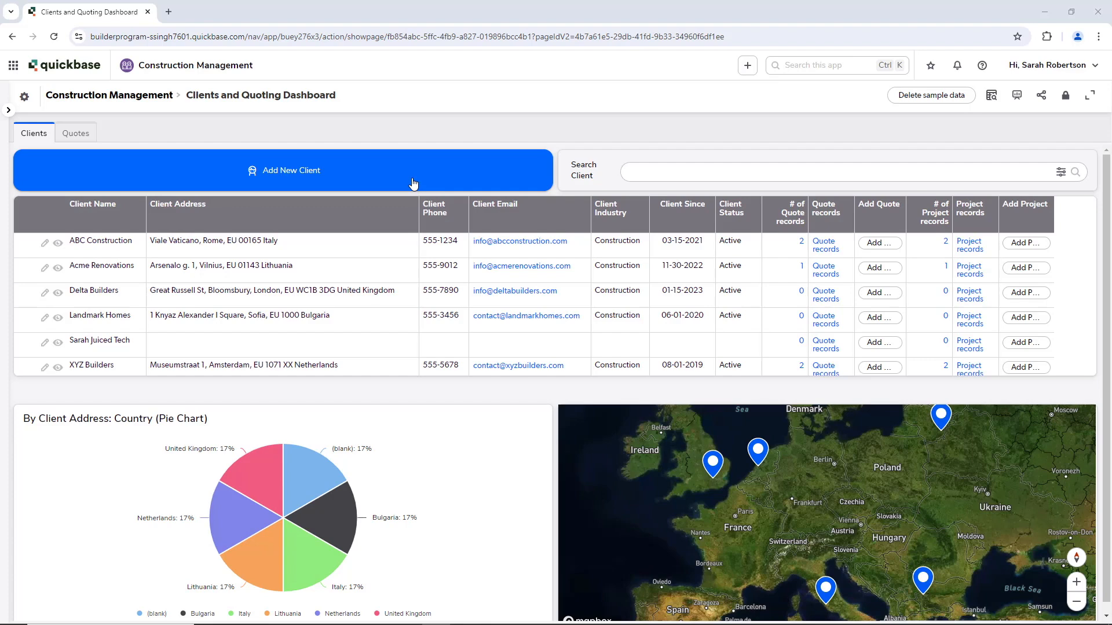
# Step: Switch the dashboard to its Quotes tab with the quote-date trend and client-name bar charts
pyautogui.click(80, 135)
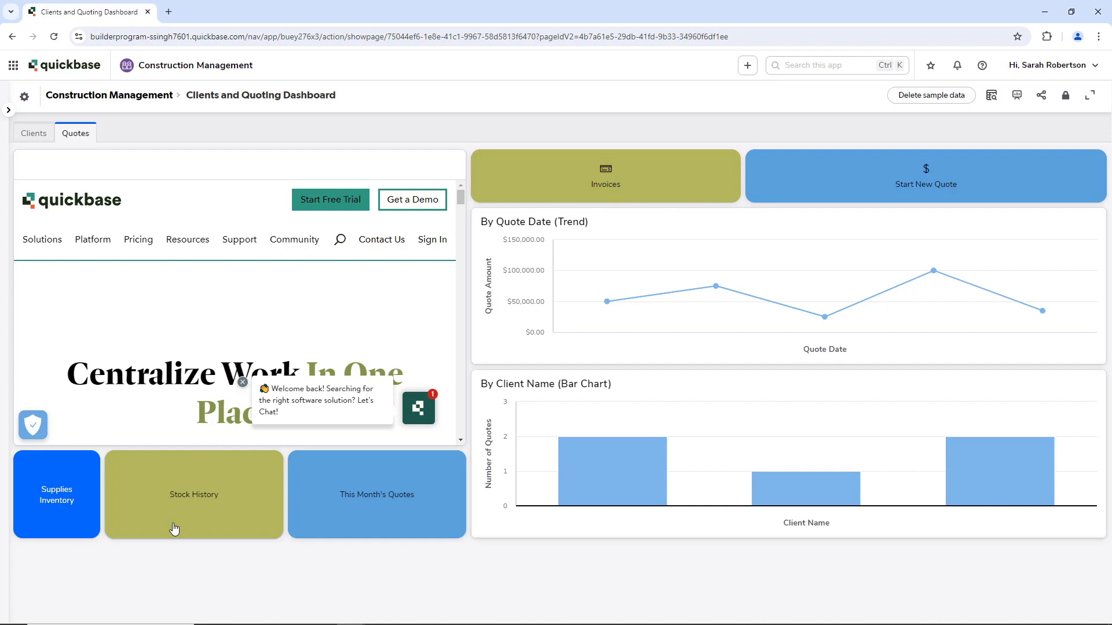
# Step: From the app settings' Pages section, create a new page of type Dashboard
pyautogui.click(23, 98)
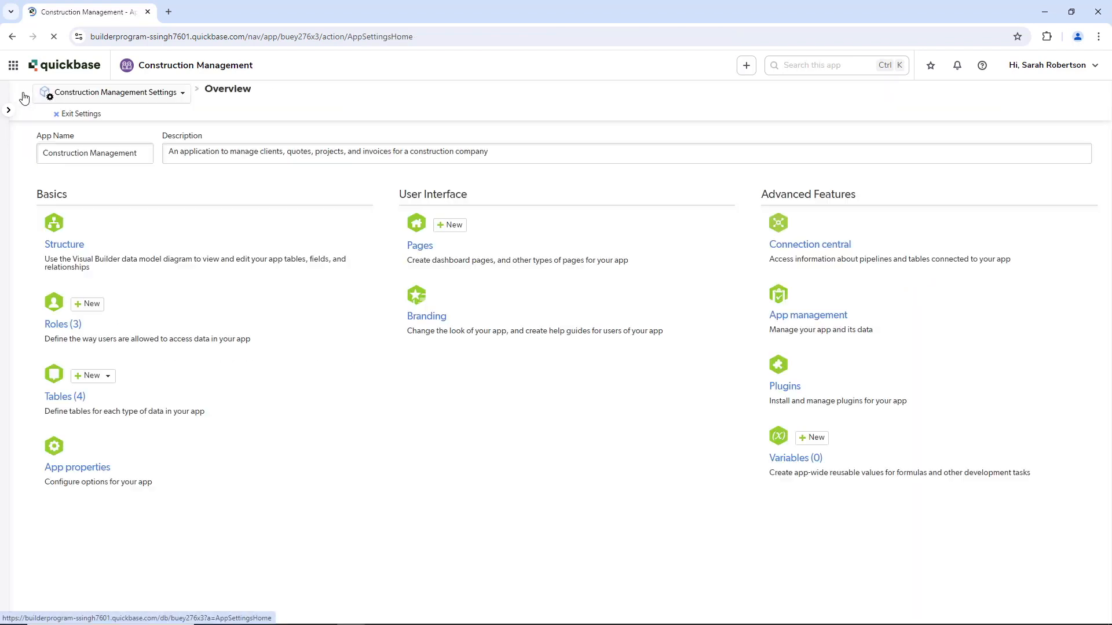
pyautogui.moveTo(397, 240); pyautogui.dragTo(477, 240)
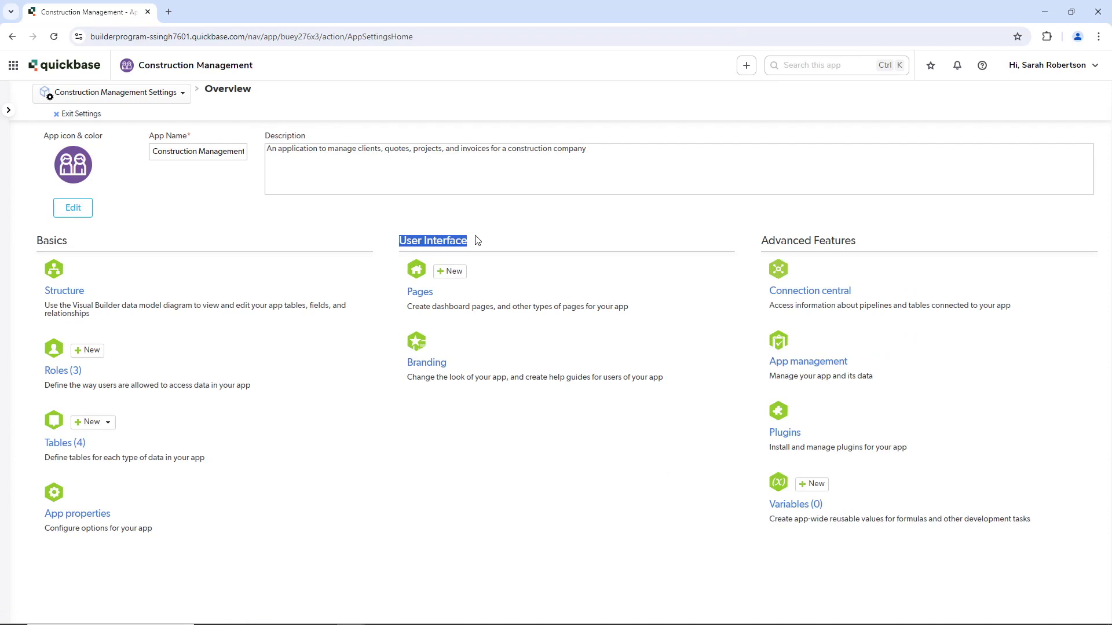
pyautogui.moveTo(405, 293); pyautogui.dragTo(453, 275)
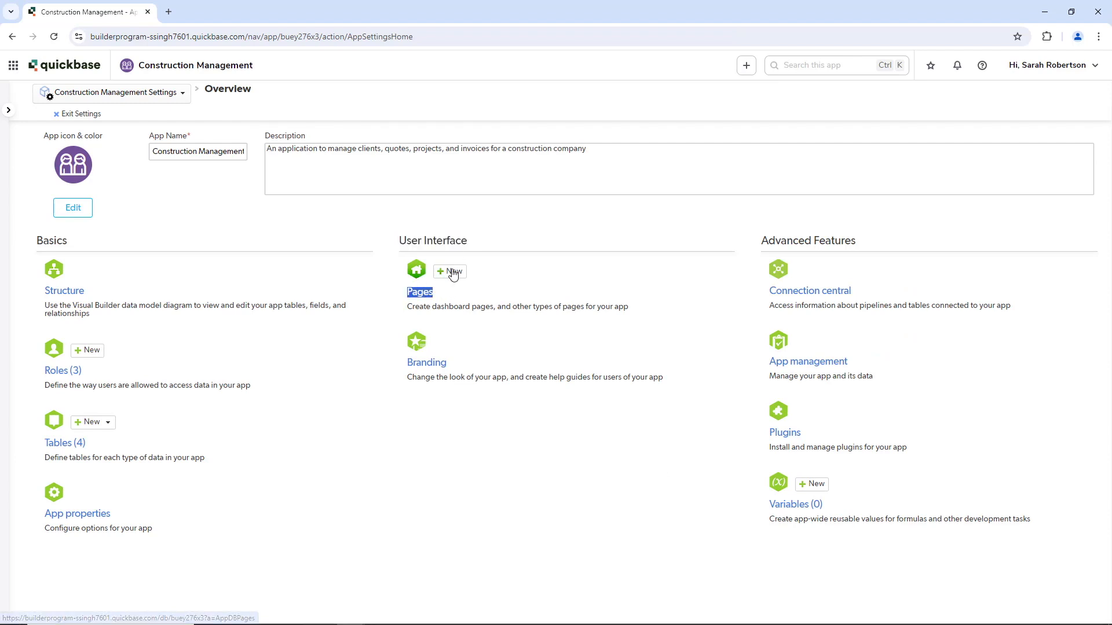
pyautogui.click(453, 275)
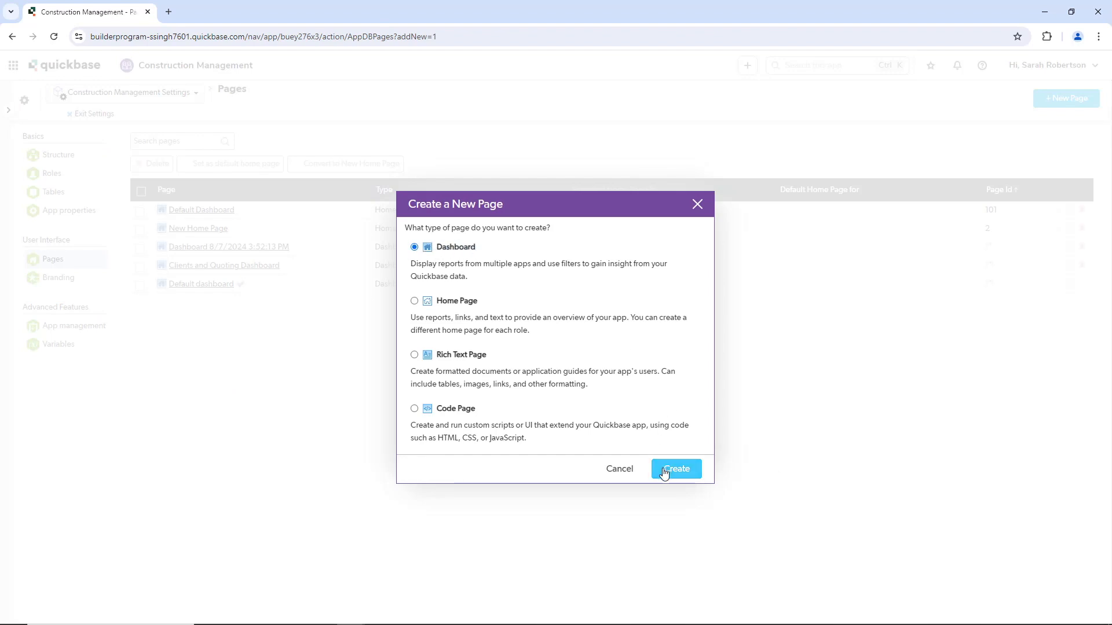
pyautogui.click(668, 472)
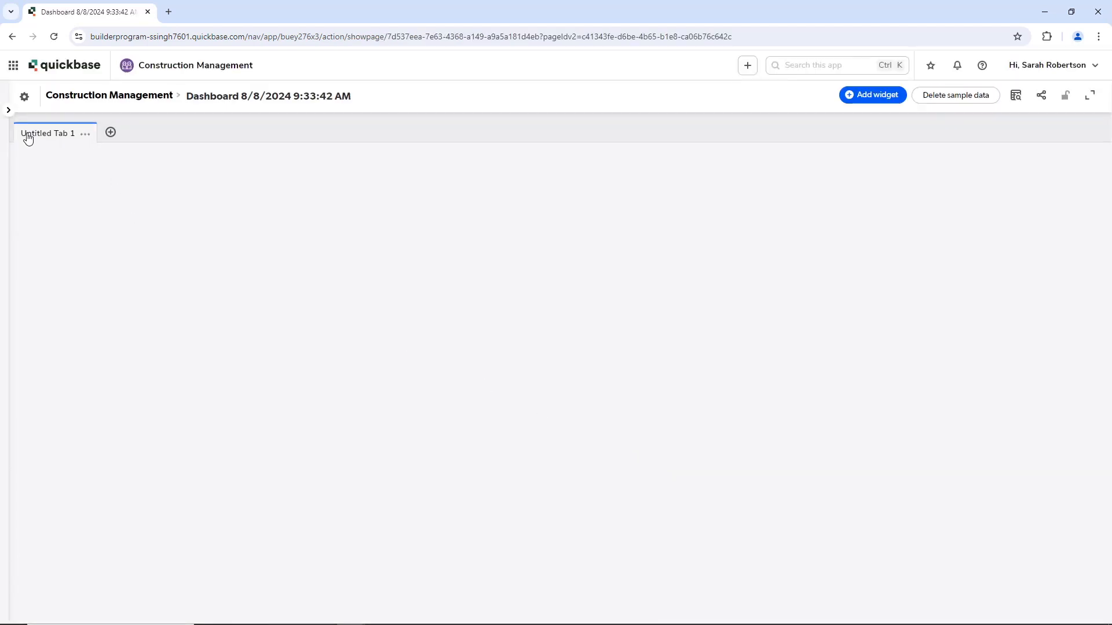
# Step: Rename Untitled Tab 1 to 'Clients and Quoting'
pyautogui.moveTo(21, 135)
pyautogui.mouseDown()
pyautogui.moveTo(60, 135)
pyautogui.moveTo(30, 134)
pyautogui.mouseUp()
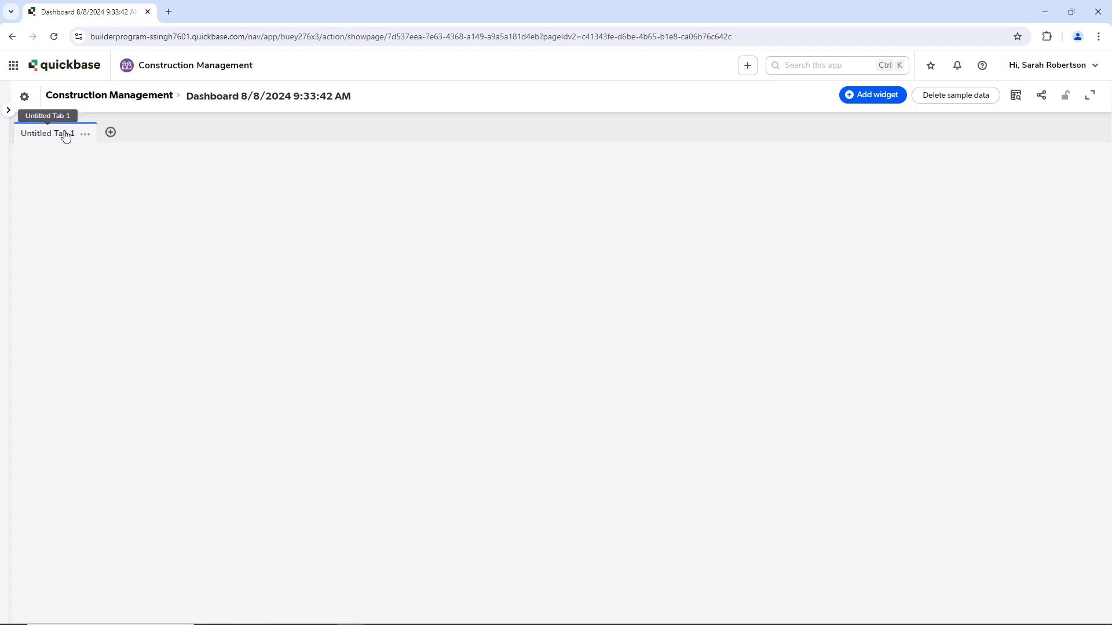
pyautogui.click(85, 133)
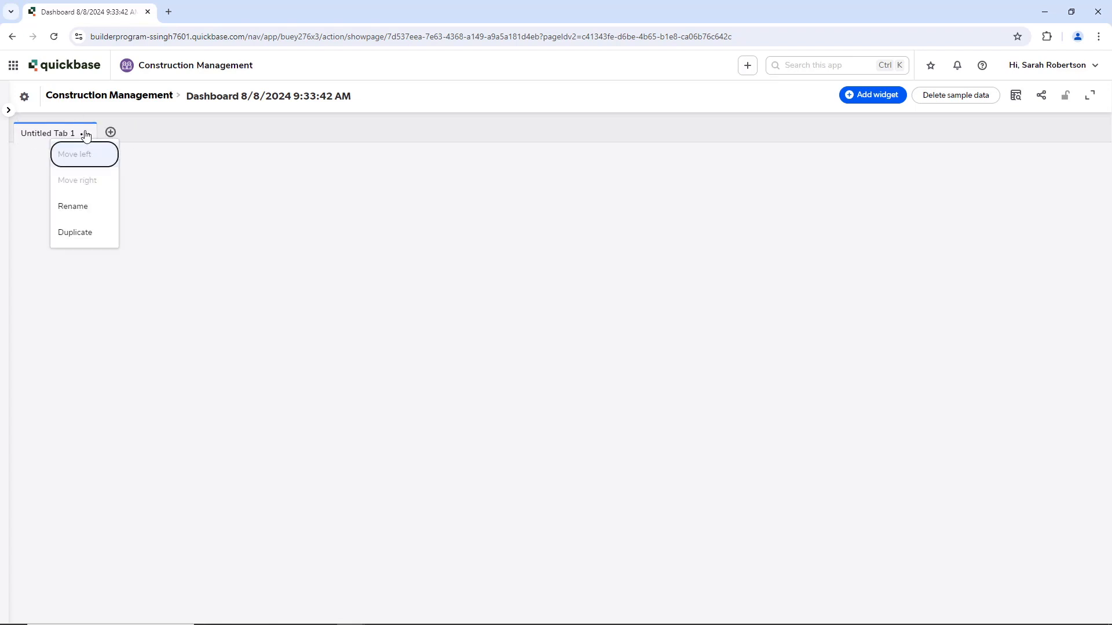
pyautogui.click(91, 208)
pyautogui.press('BackSpace')
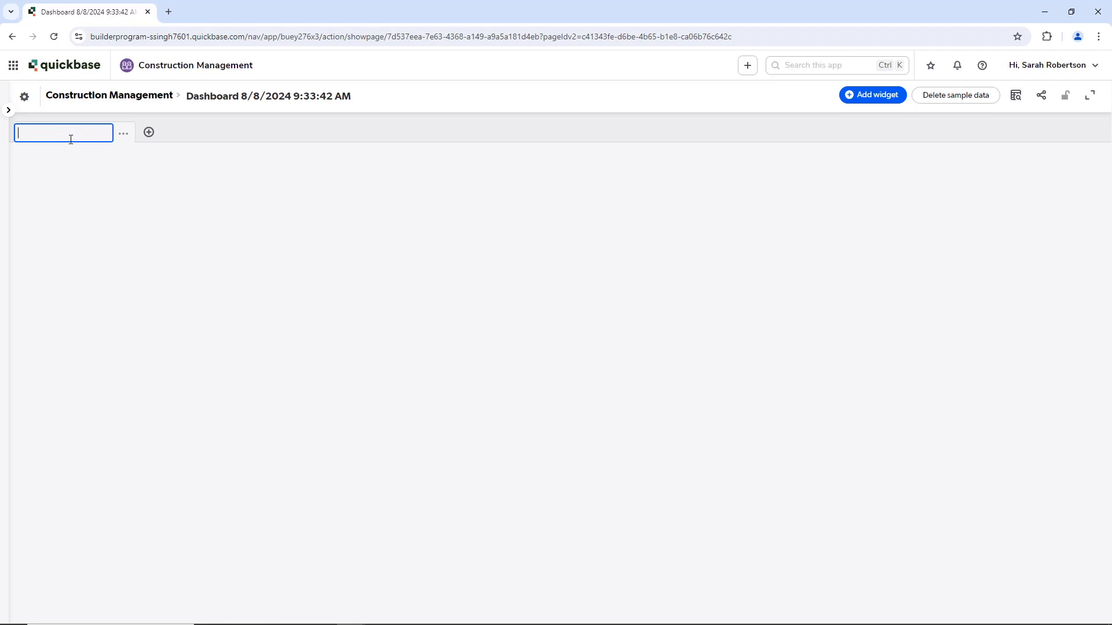
pyautogui.write('Clients and Quoting')
pyautogui.click(174, 259)
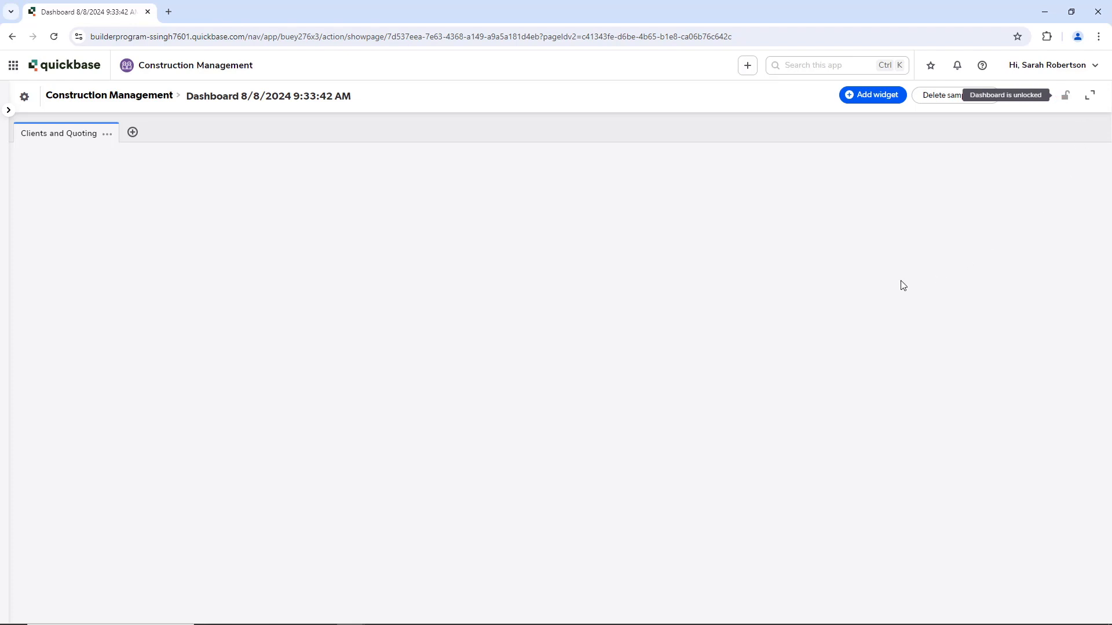
pyautogui.click(852, 98)
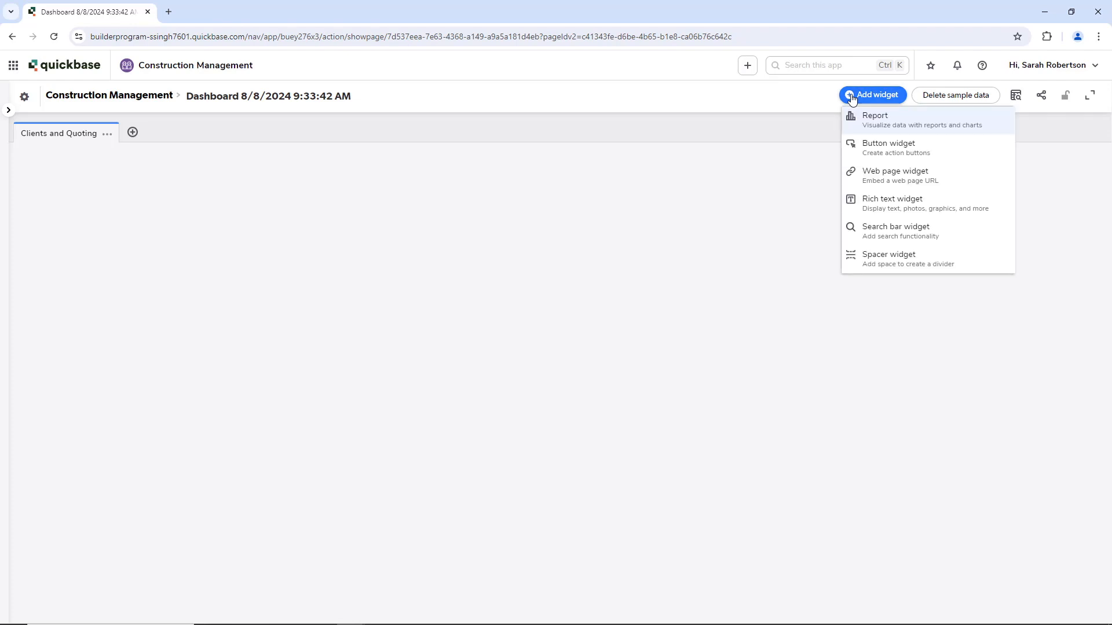
# Step: Start a search bar widget on the Clients table, user-chosen search type, results in a popup
pyautogui.click(880, 231)
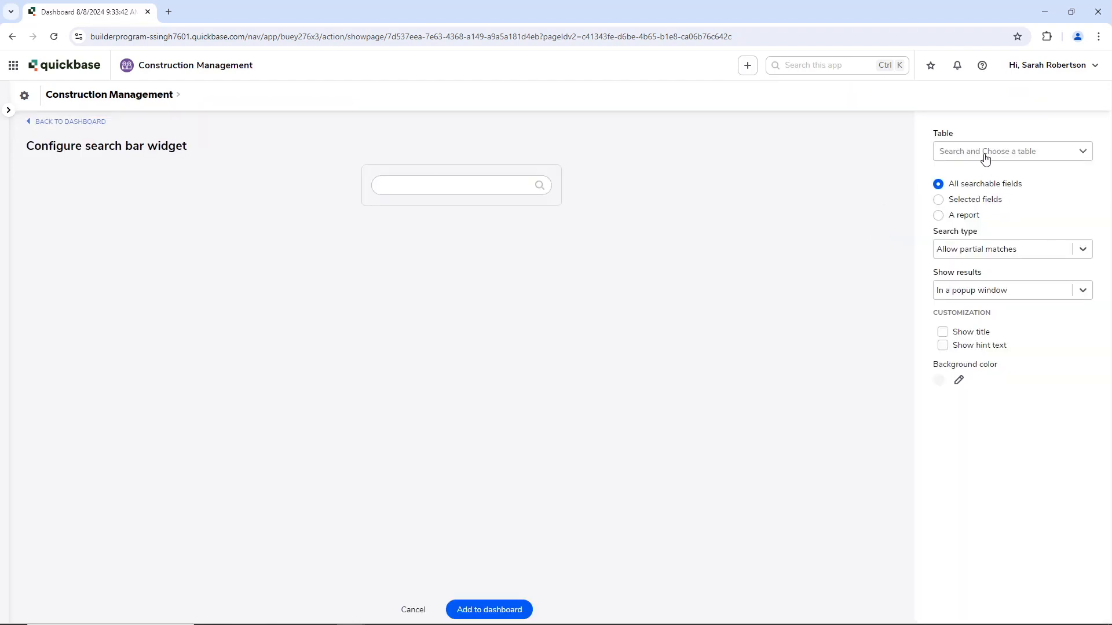
pyautogui.click(965, 158)
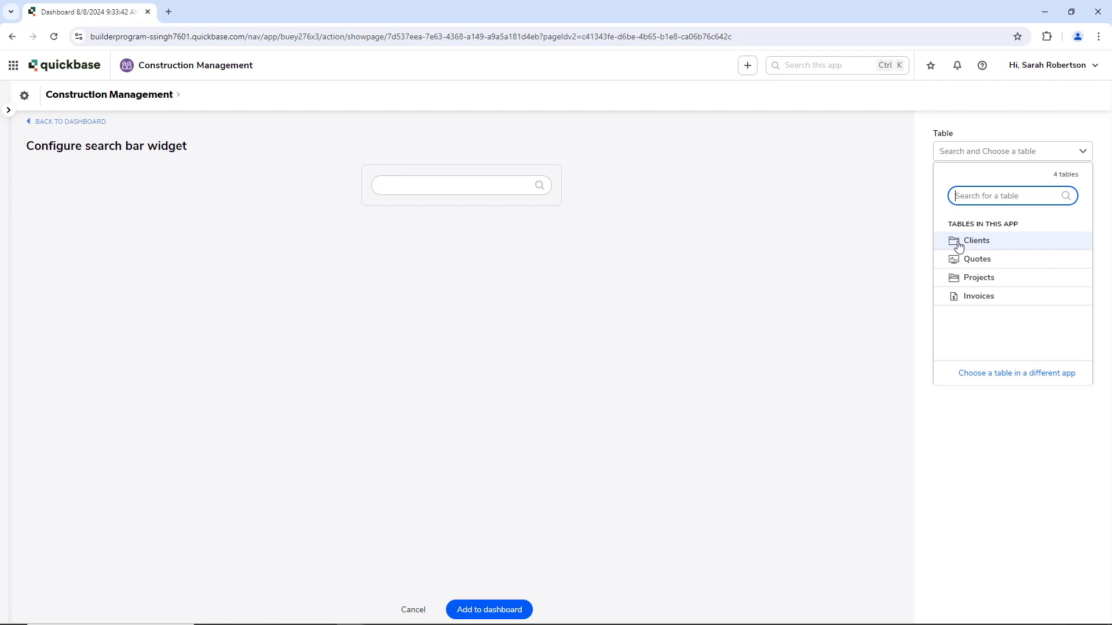
pyautogui.click(958, 246)
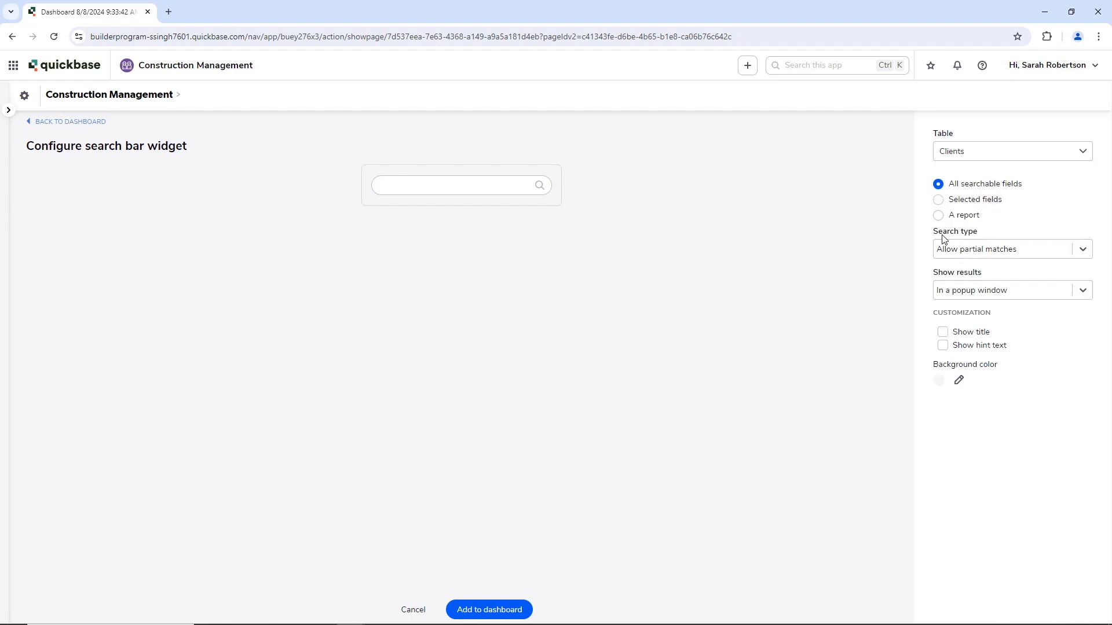
pyautogui.moveTo(932, 236); pyautogui.dragTo(981, 234)
pyautogui.click(982, 253)
pyautogui.click(977, 315)
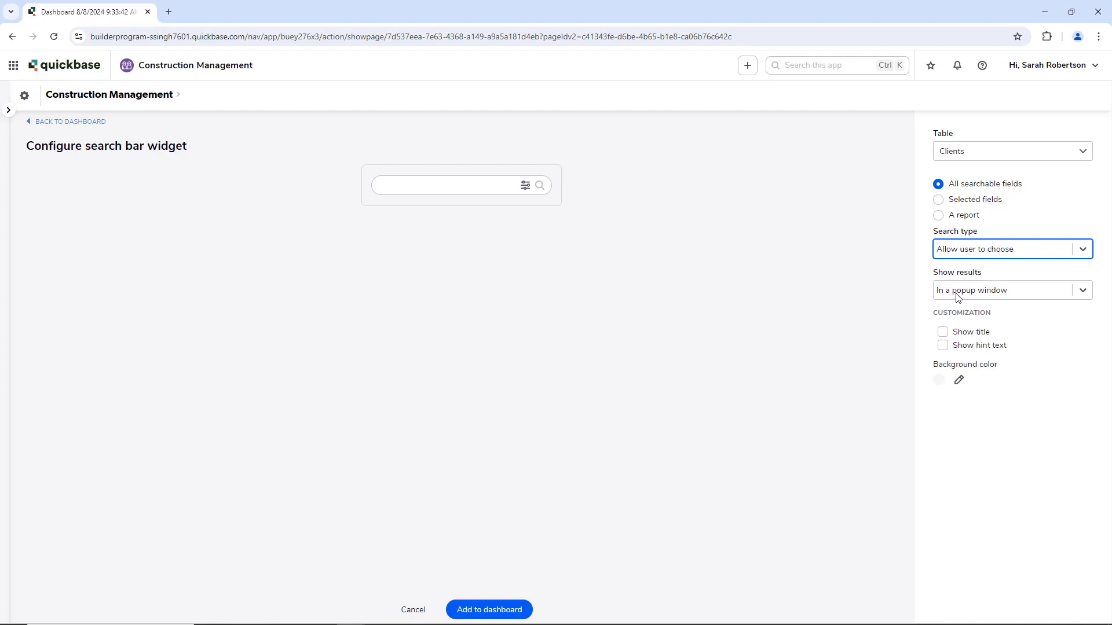
pyautogui.moveTo(937, 280); pyautogui.dragTo(992, 278)
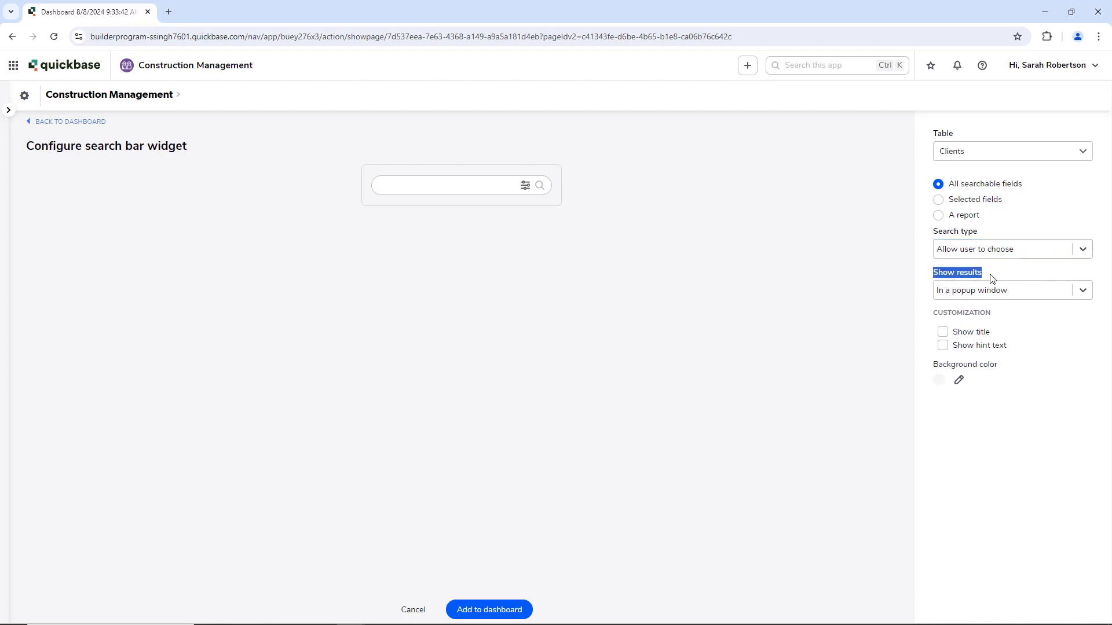
pyautogui.click(967, 295)
pyautogui.click(970, 316)
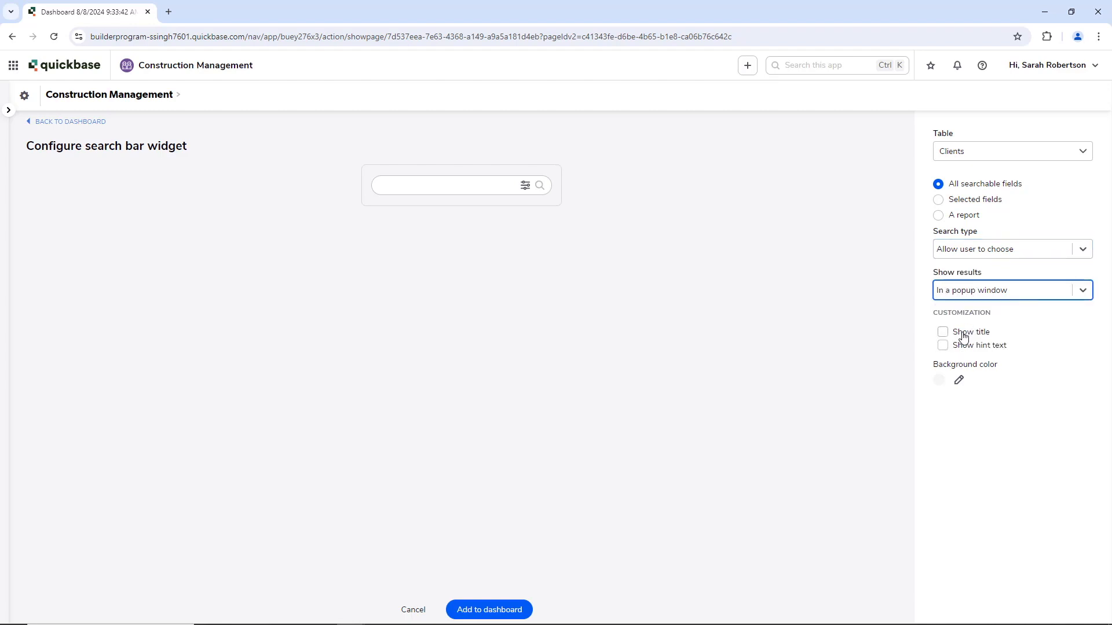
# Step: Title the search bar 'Search Client', give it a gray background, and add it to the dashboard
pyautogui.click(943, 332)
pyautogui.click(953, 383)
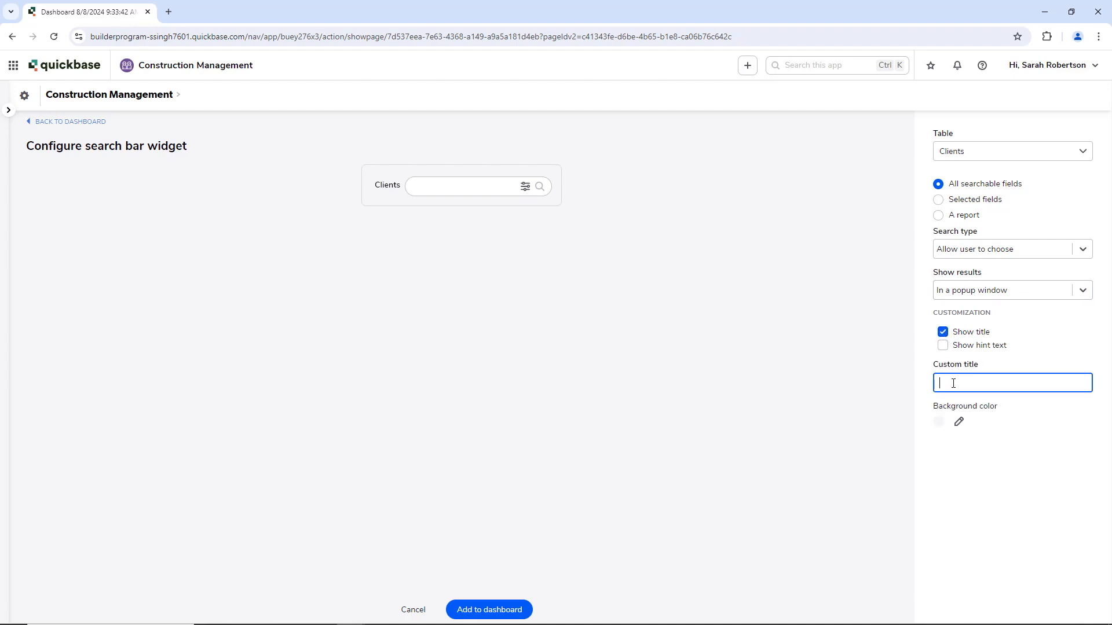
pyautogui.write('Search Client')
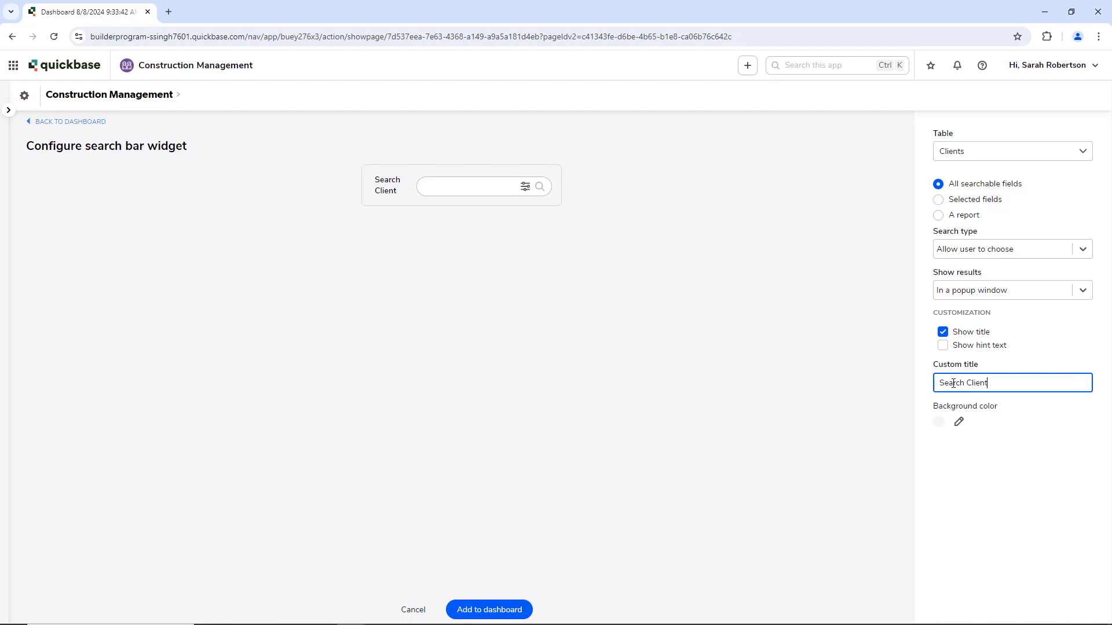
pyautogui.click(959, 423)
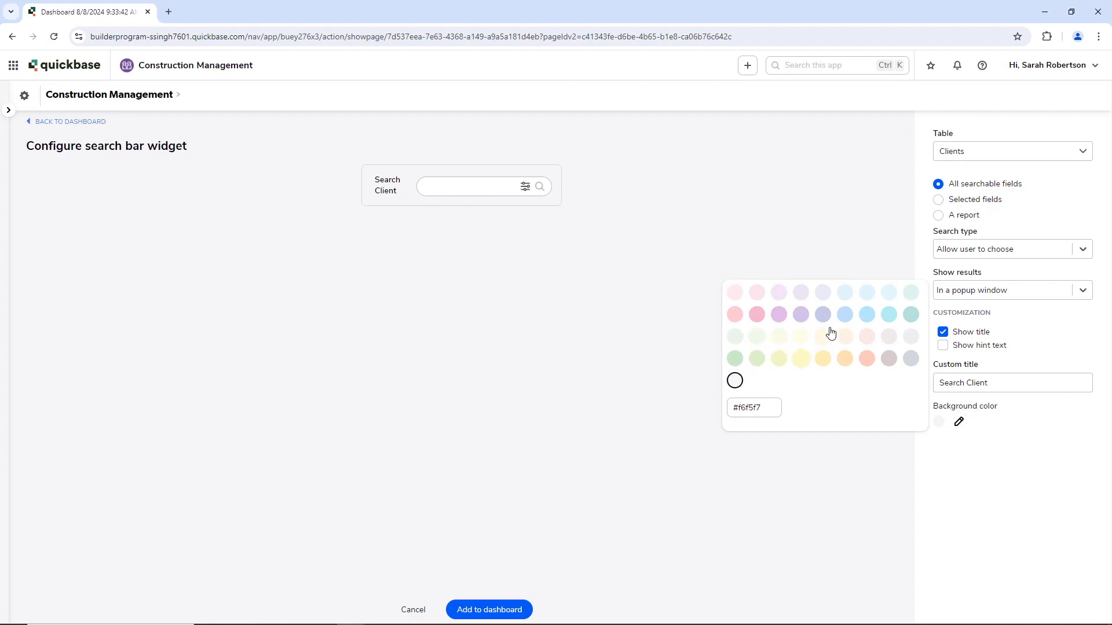
pyautogui.click(735, 292)
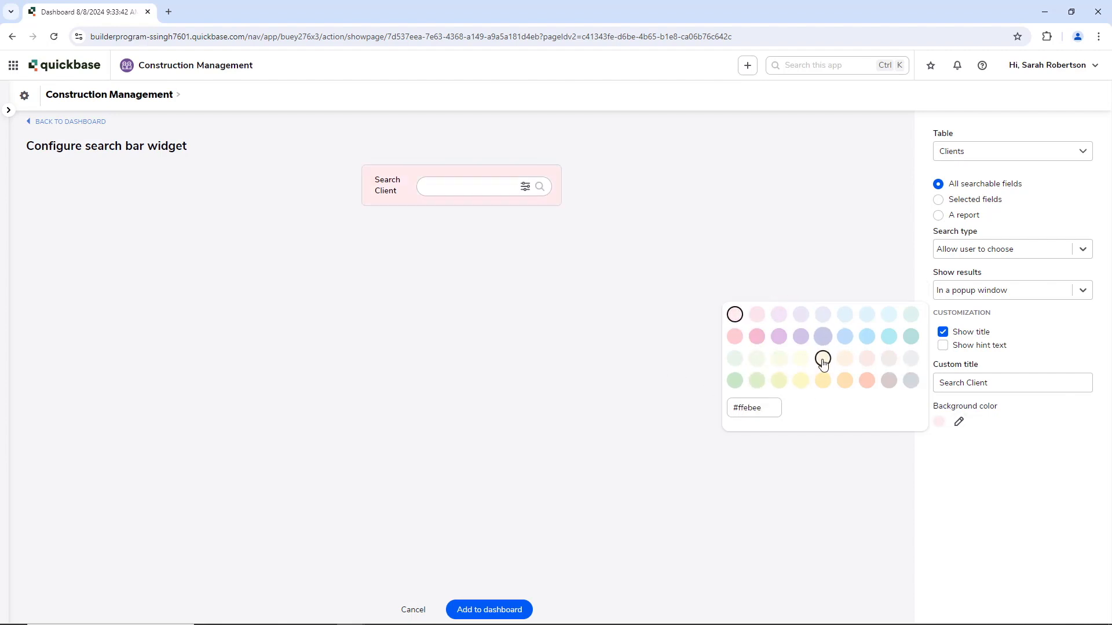
pyautogui.click(823, 360)
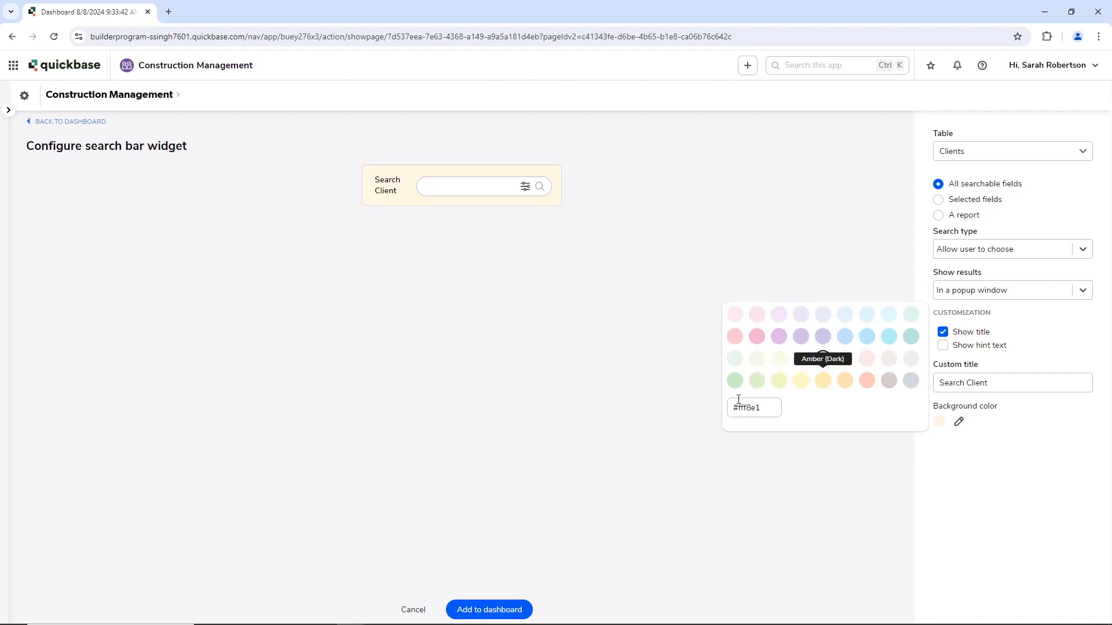
pyautogui.click(910, 360)
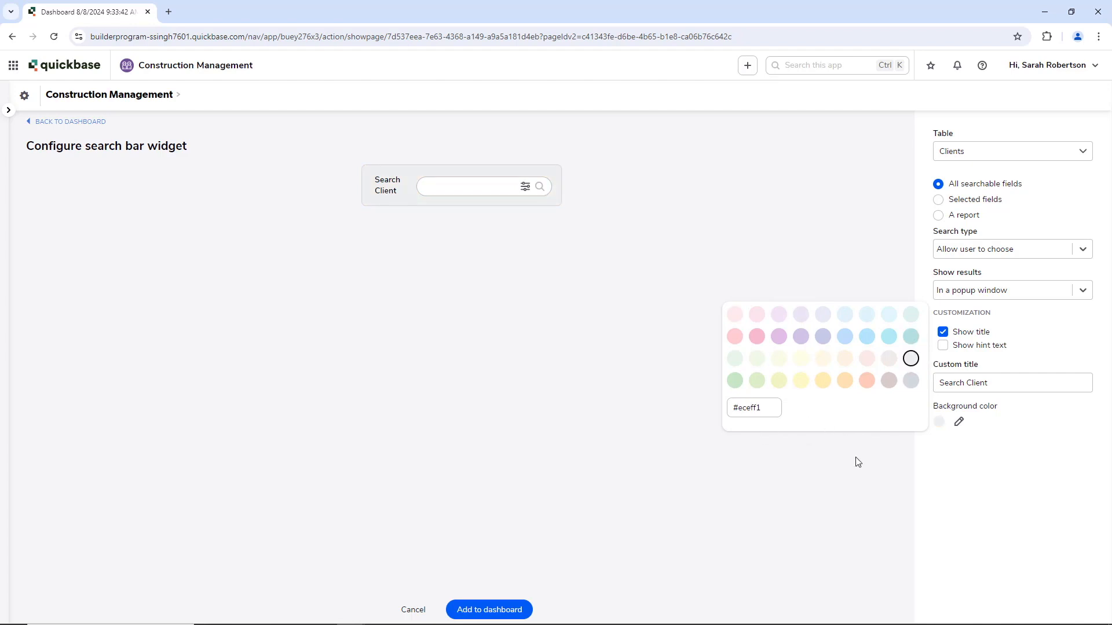
pyautogui.click(1015, 507)
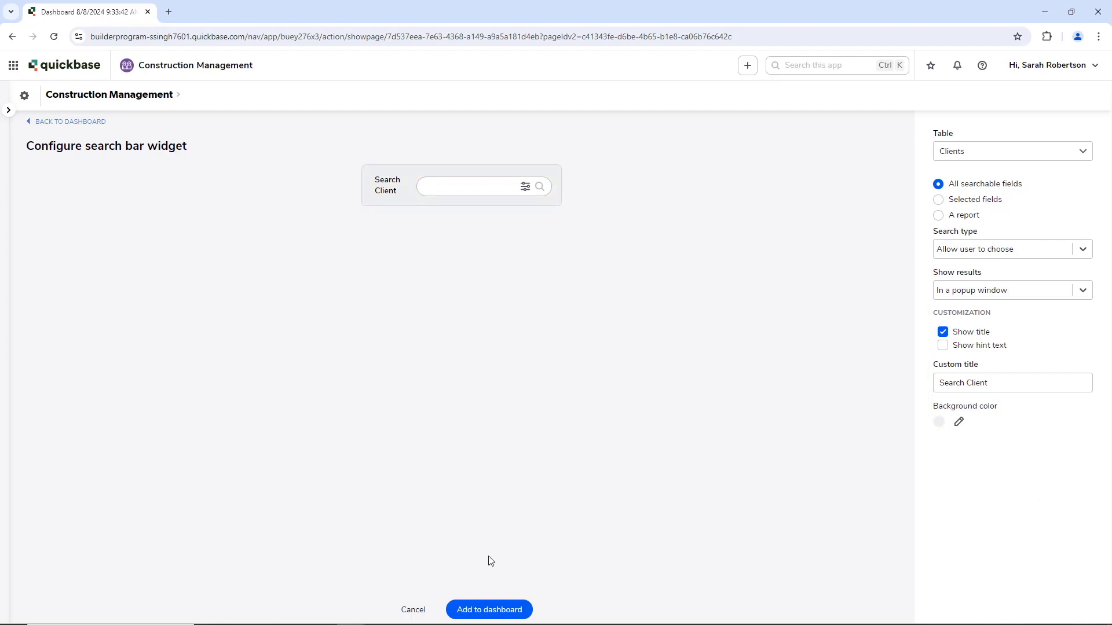
pyautogui.click(486, 610)
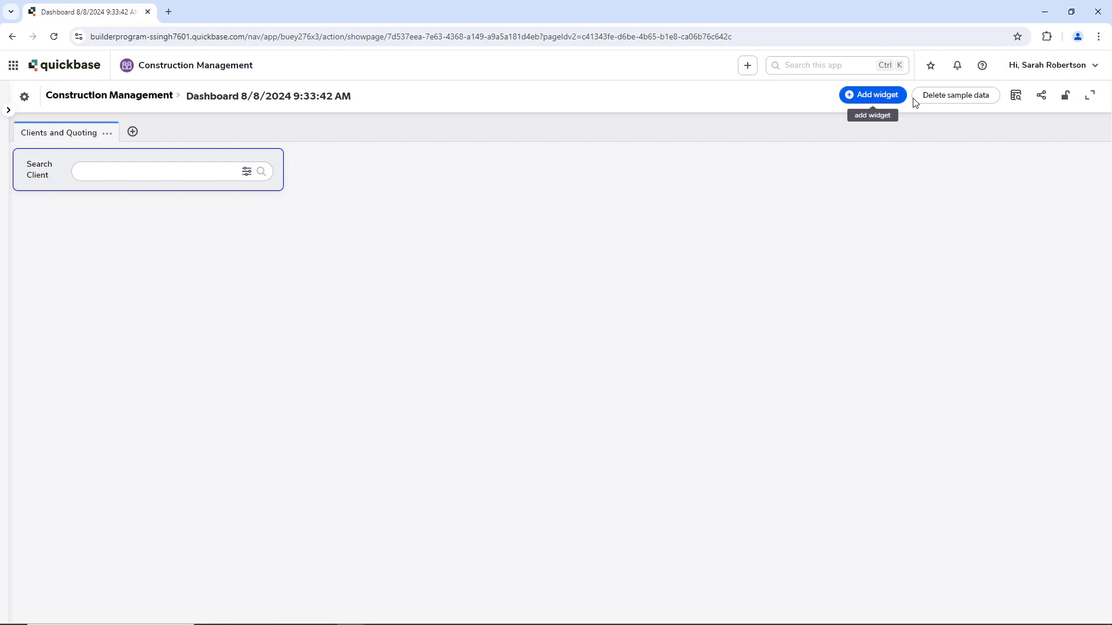
pyautogui.click(865, 103)
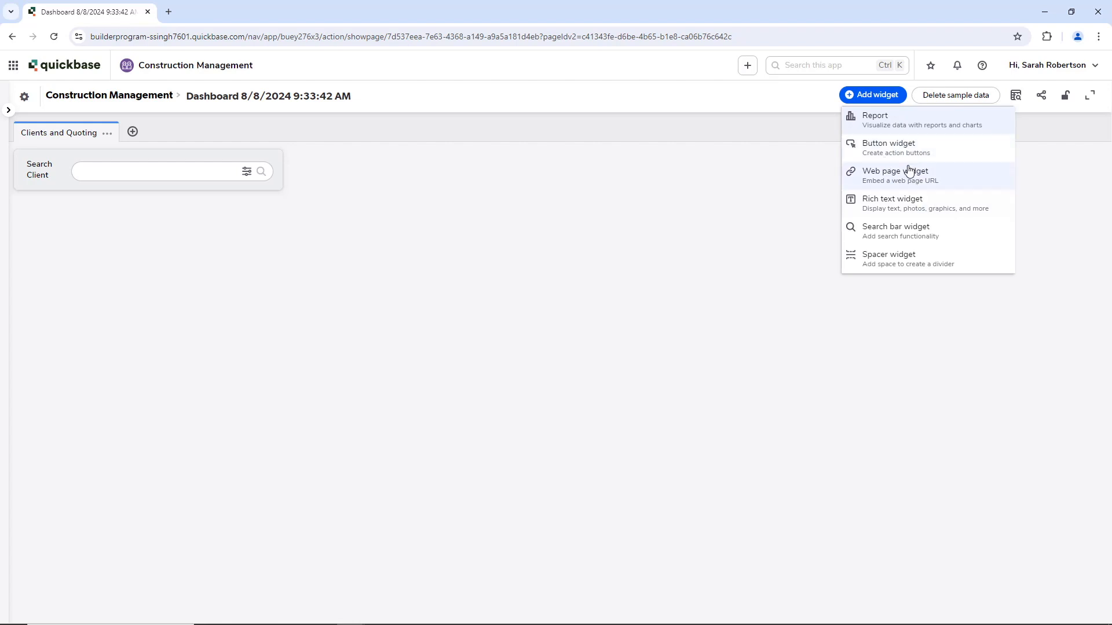
# Step: Start a button widget that creates new Clients records and returns to this page after saving
pyautogui.click(875, 154)
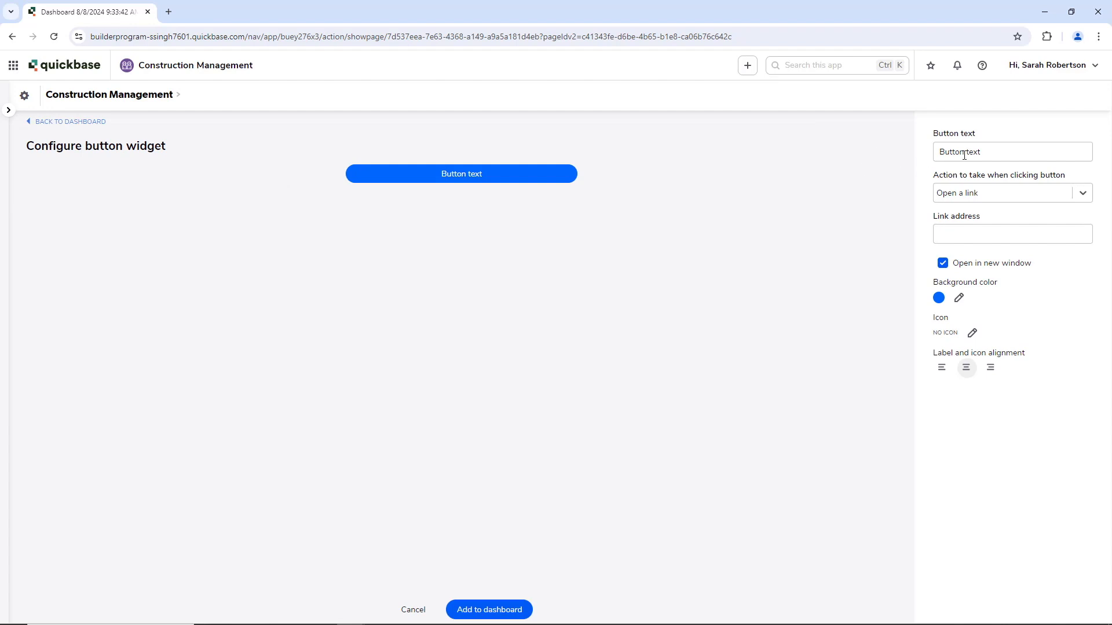
pyautogui.click(980, 197)
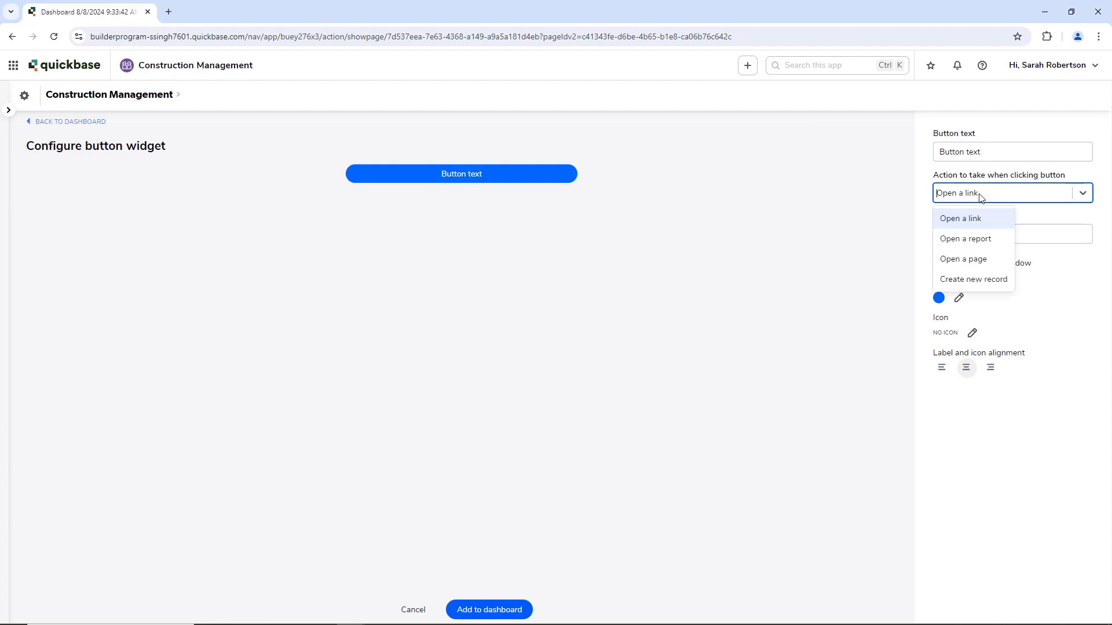
pyautogui.click(965, 282)
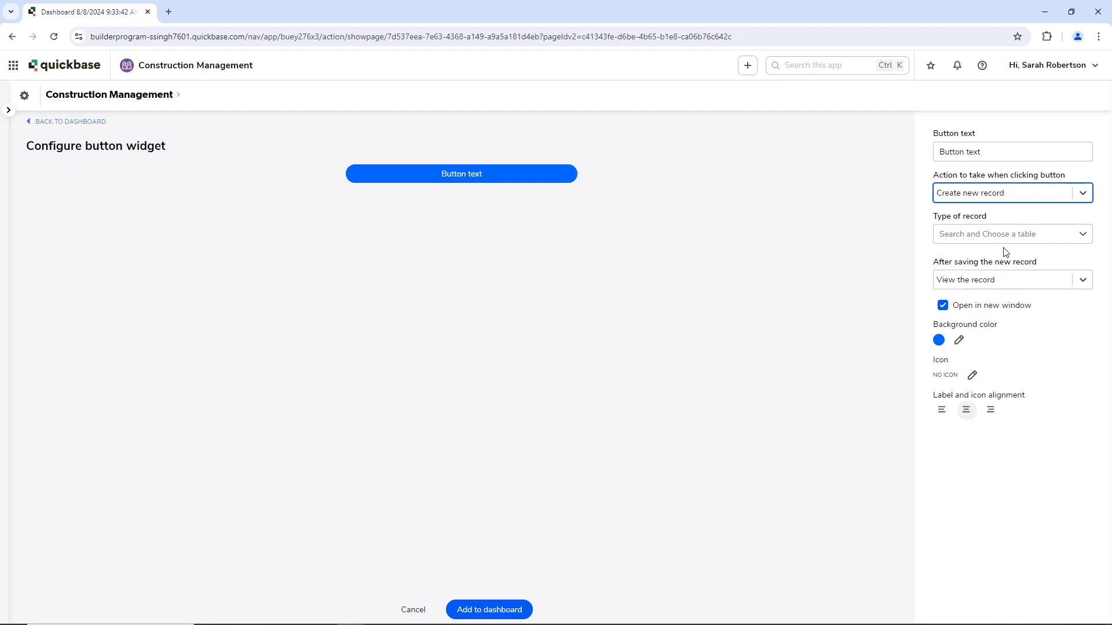
pyautogui.click(979, 239)
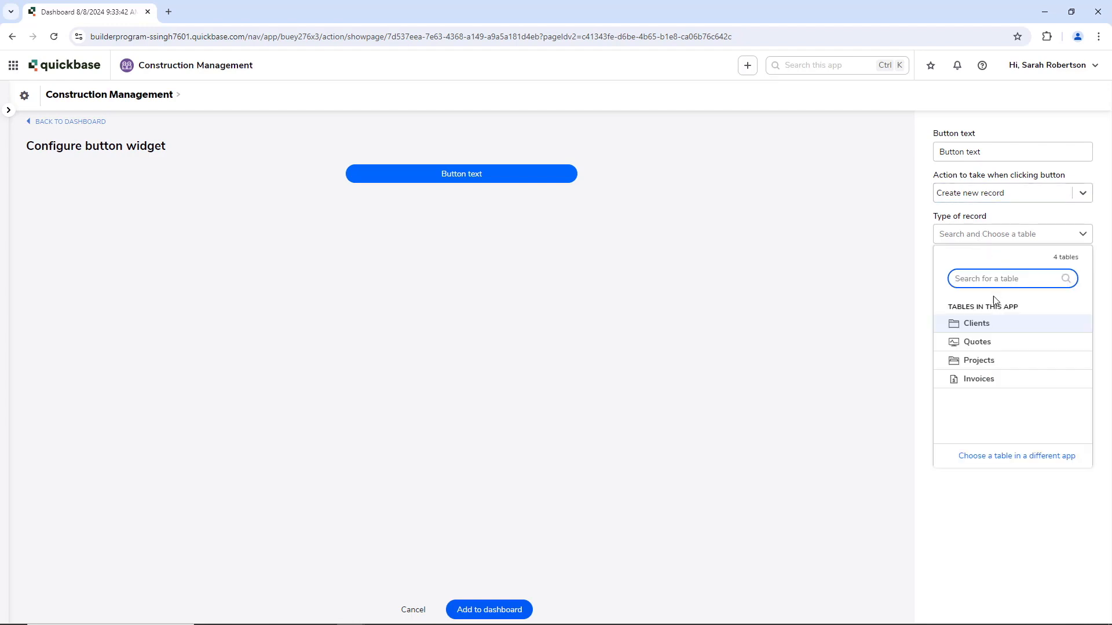
pyautogui.click(960, 325)
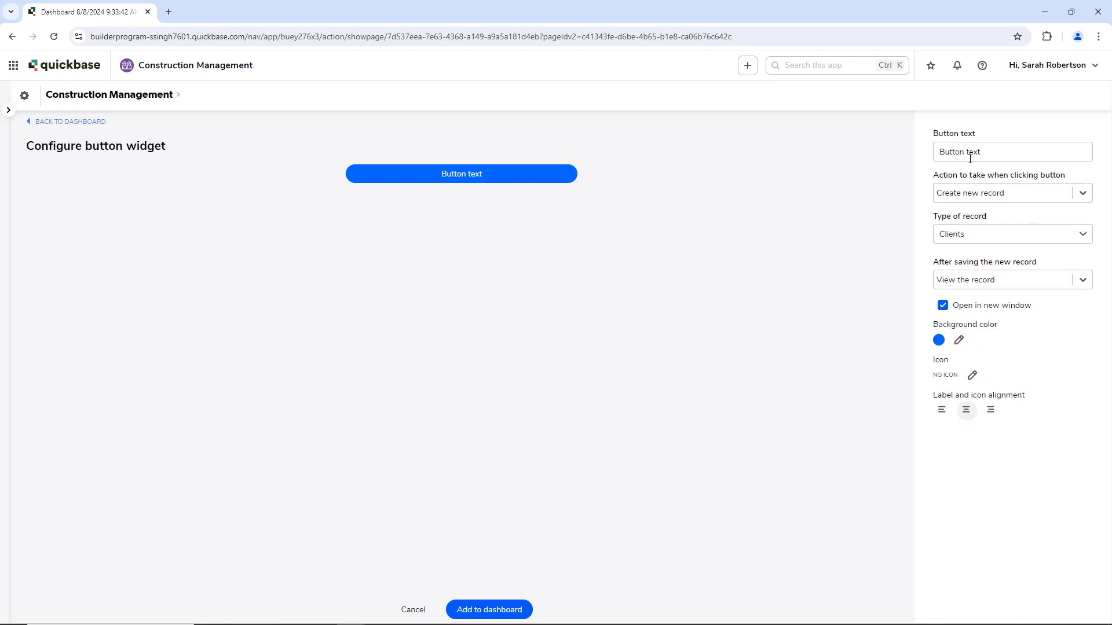
pyautogui.click(1011, 284)
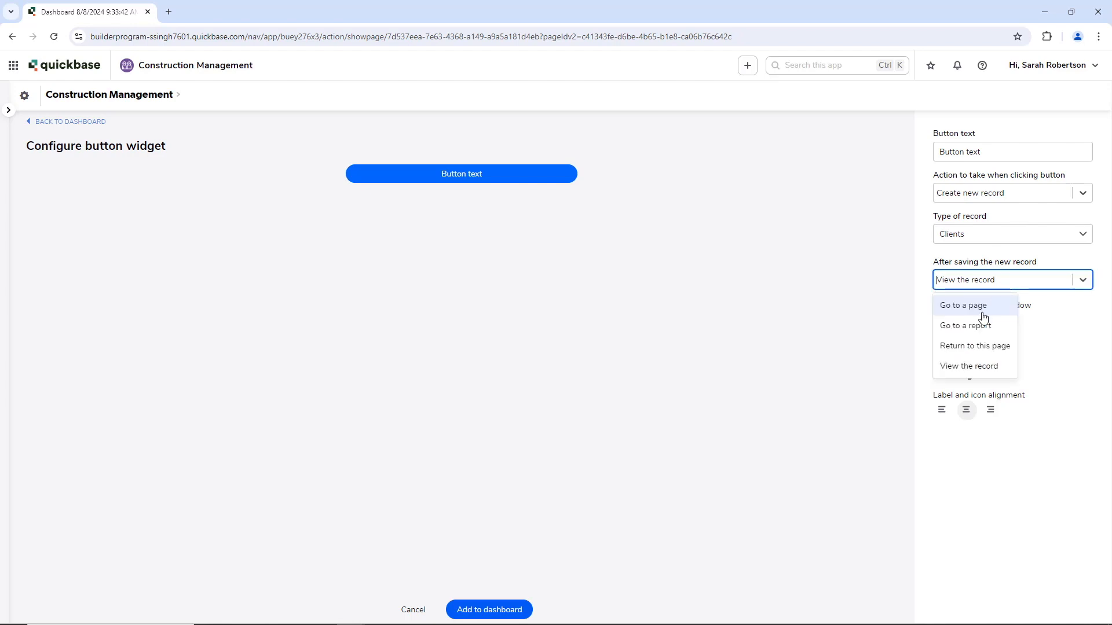
pyautogui.click(966, 348)
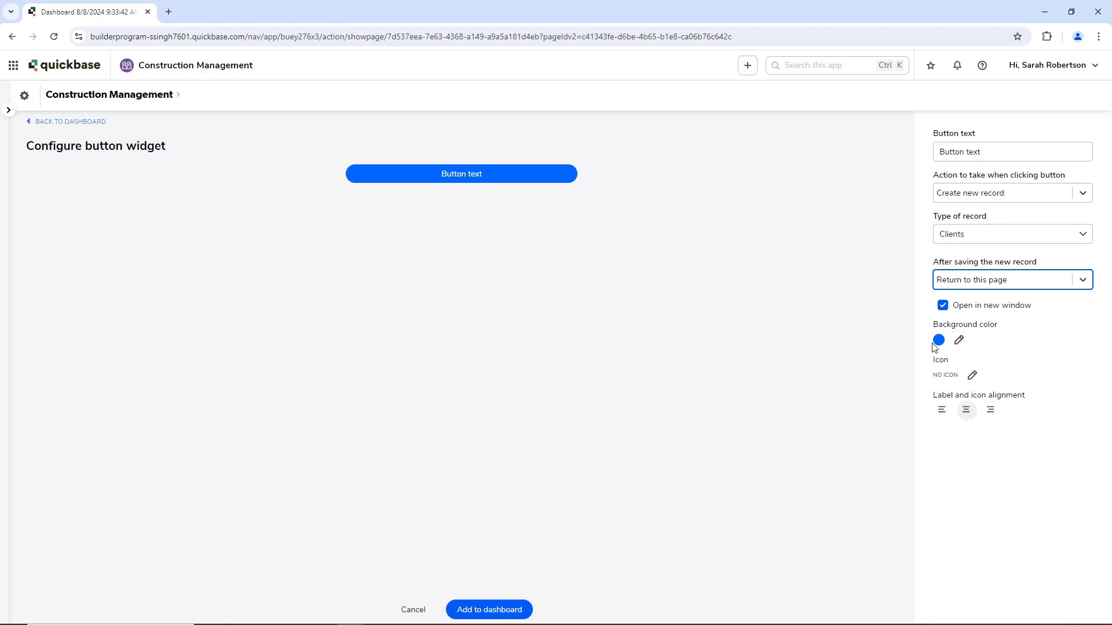
# Step: Give the button a person-with-clock icon, label it 'Add Client', and add it to the dashboard
pyautogui.click(972, 375)
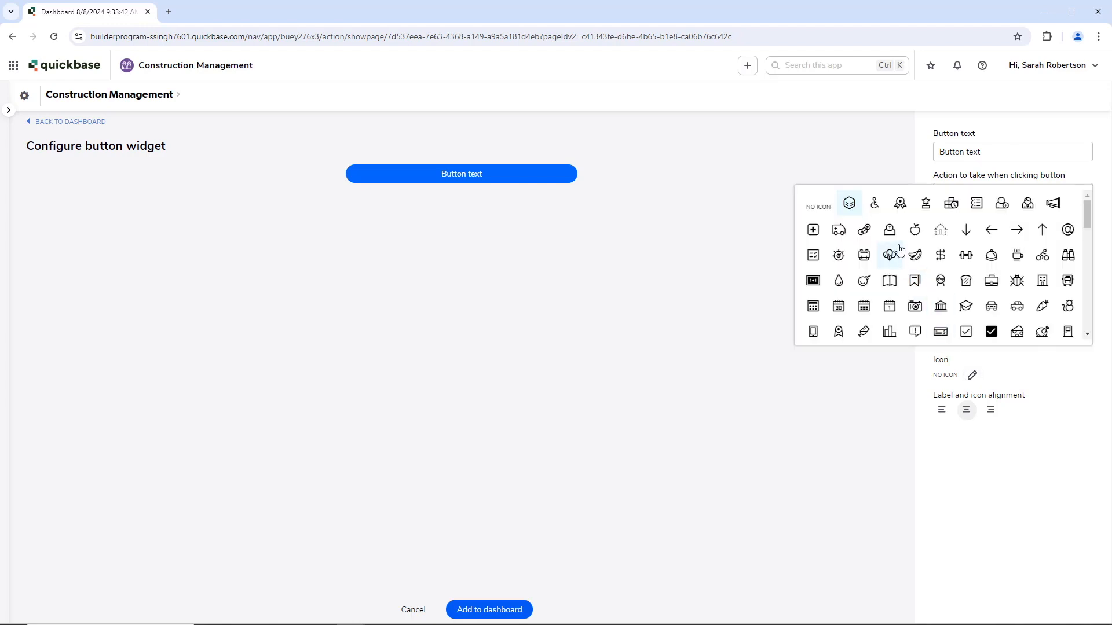
pyautogui.click(1002, 203)
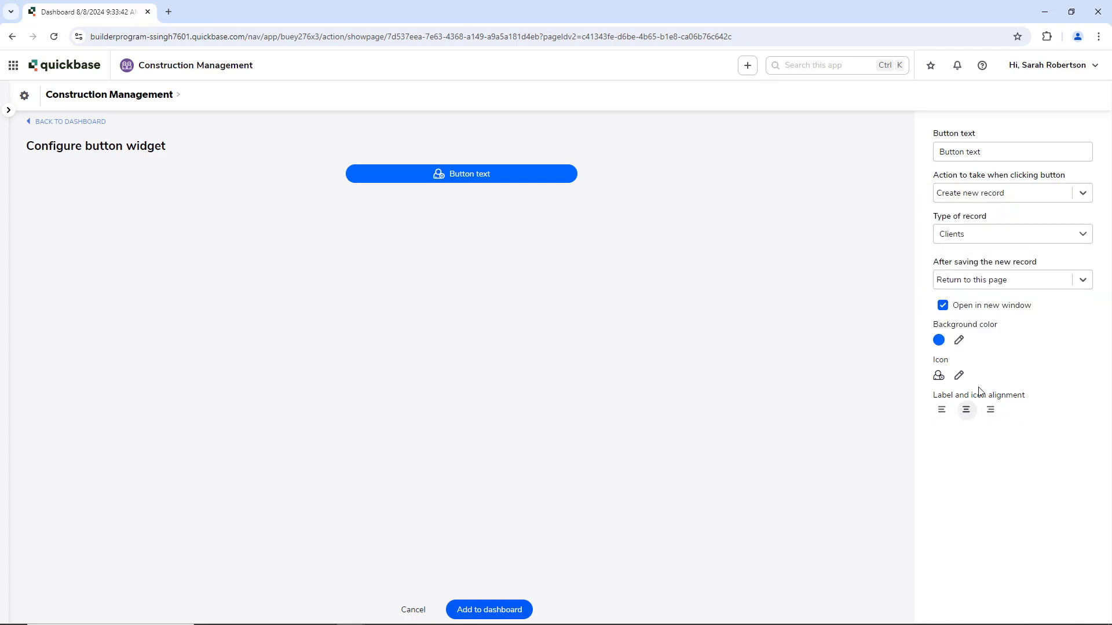
pyautogui.moveTo(997, 156); pyautogui.dragTo(940, 155)
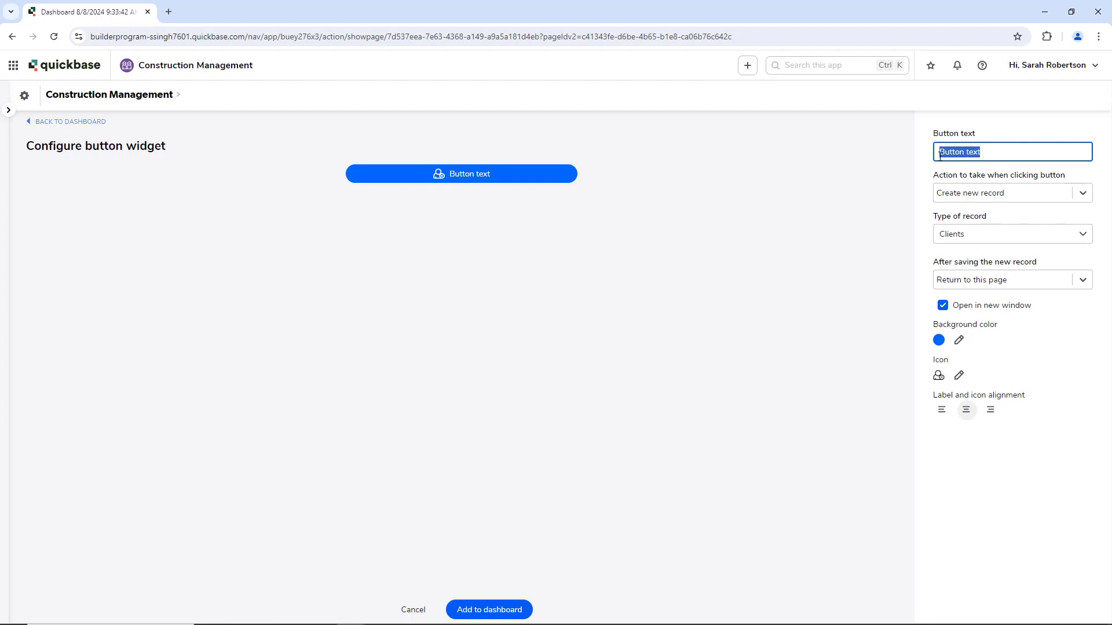
pyautogui.press('BackSpace')
pyautogui.write('Add Client')
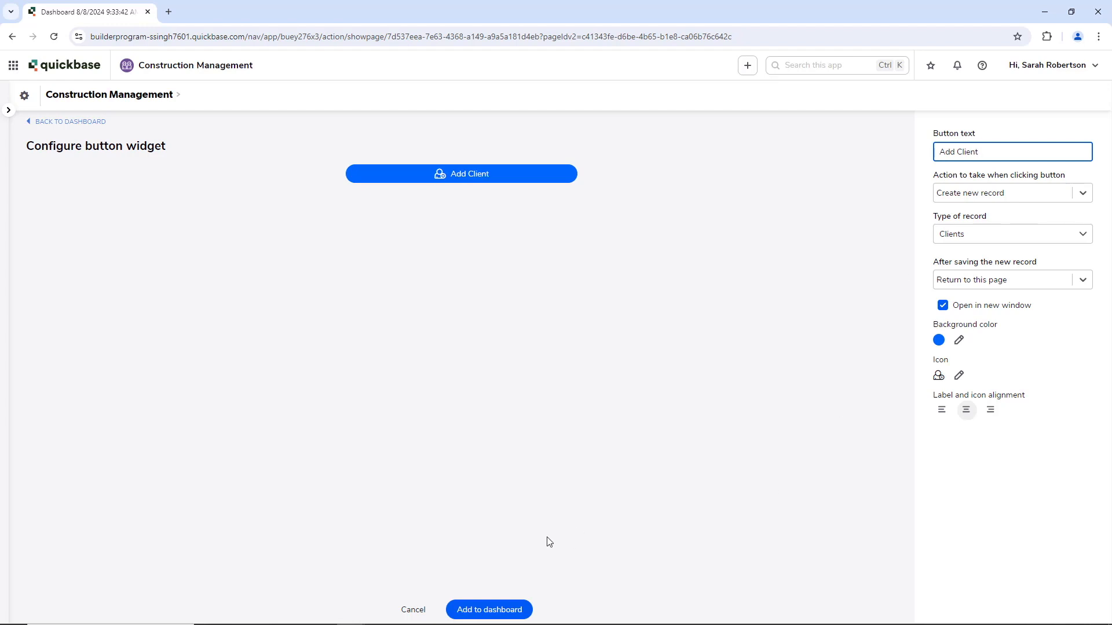
pyautogui.click(481, 610)
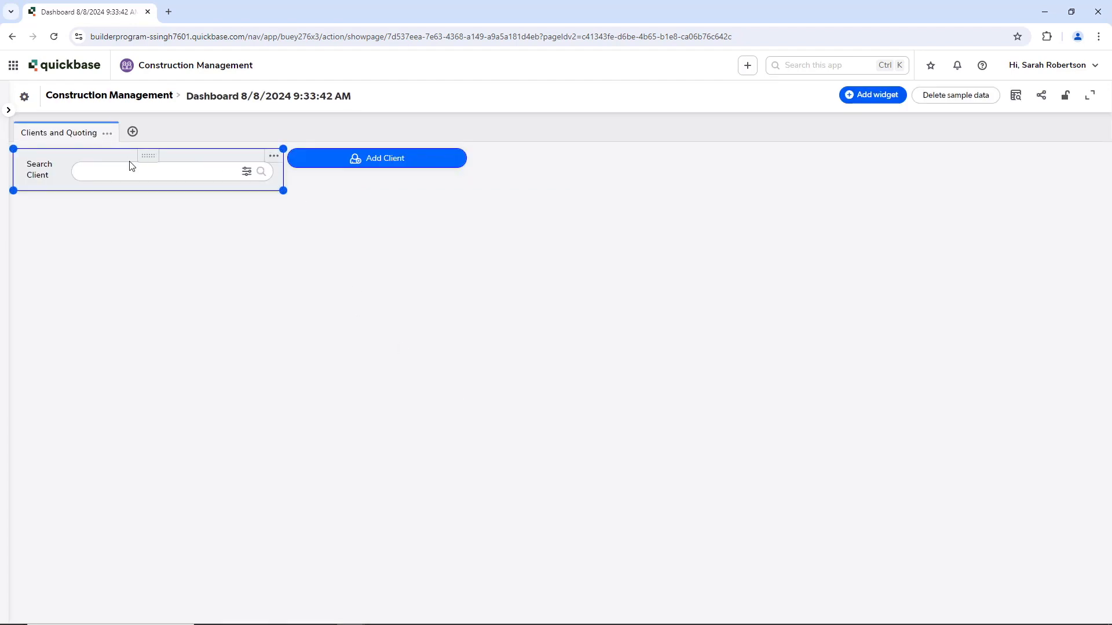
# Step: Put Add Client on the left and Search Client on the right, each widened to half the row
pyautogui.moveTo(138, 155); pyautogui.dragTo(558, 173)
pyautogui.moveTo(347, 162); pyautogui.dragTo(79, 162)
pyautogui.moveTo(193, 172); pyautogui.dragTo(499, 191)
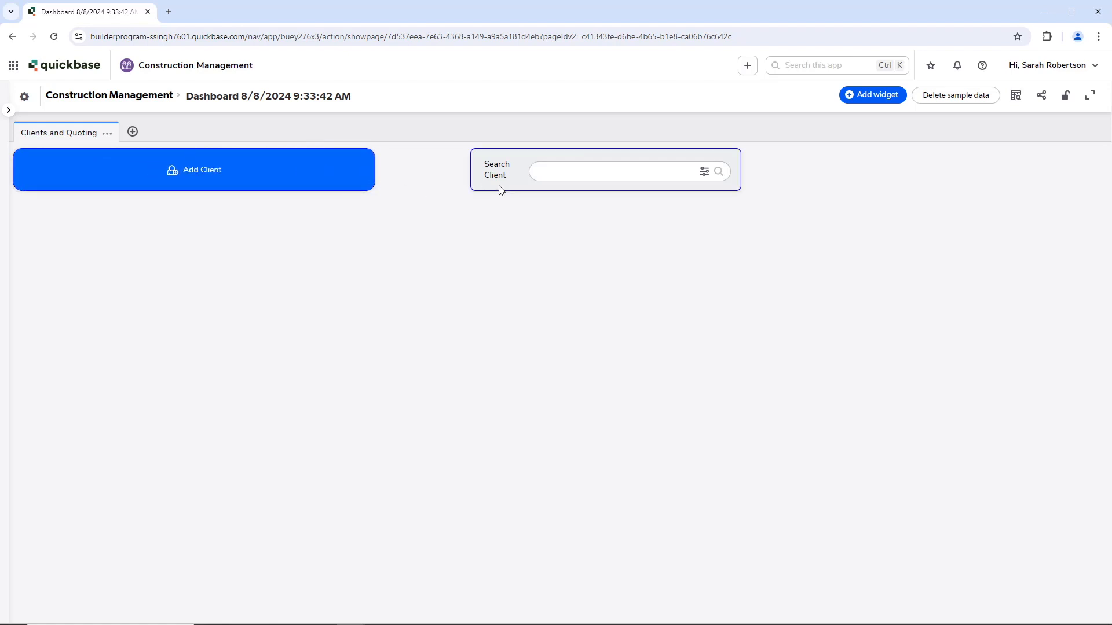
pyautogui.click(474, 191)
pyautogui.moveTo(469, 190); pyautogui.dragTo(380, 191)
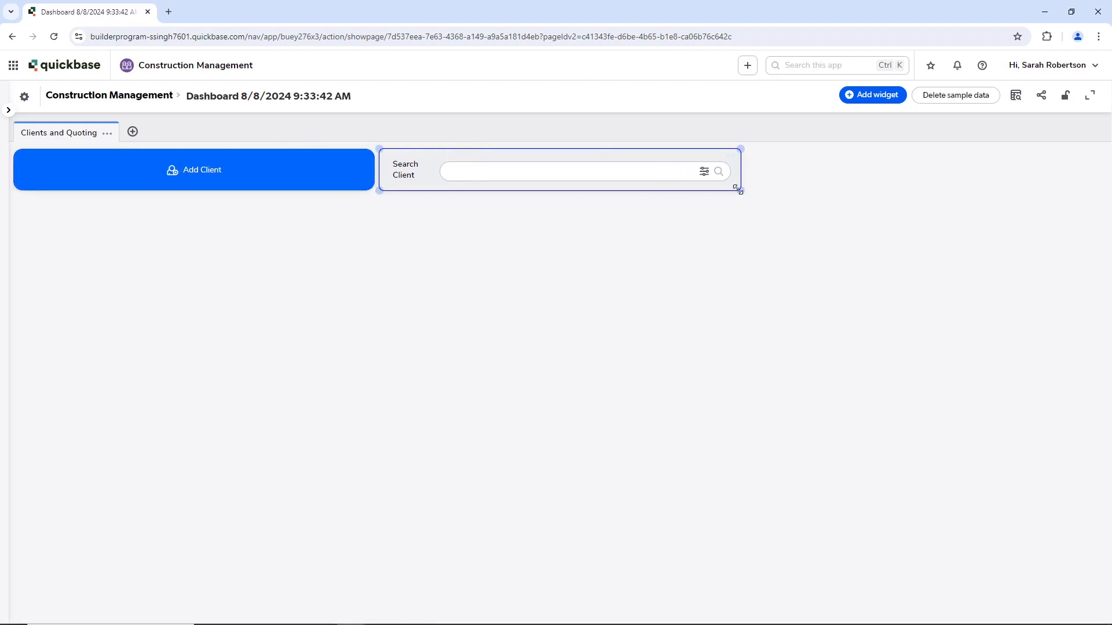
pyautogui.moveTo(739, 190); pyautogui.dragTo(923, 200)
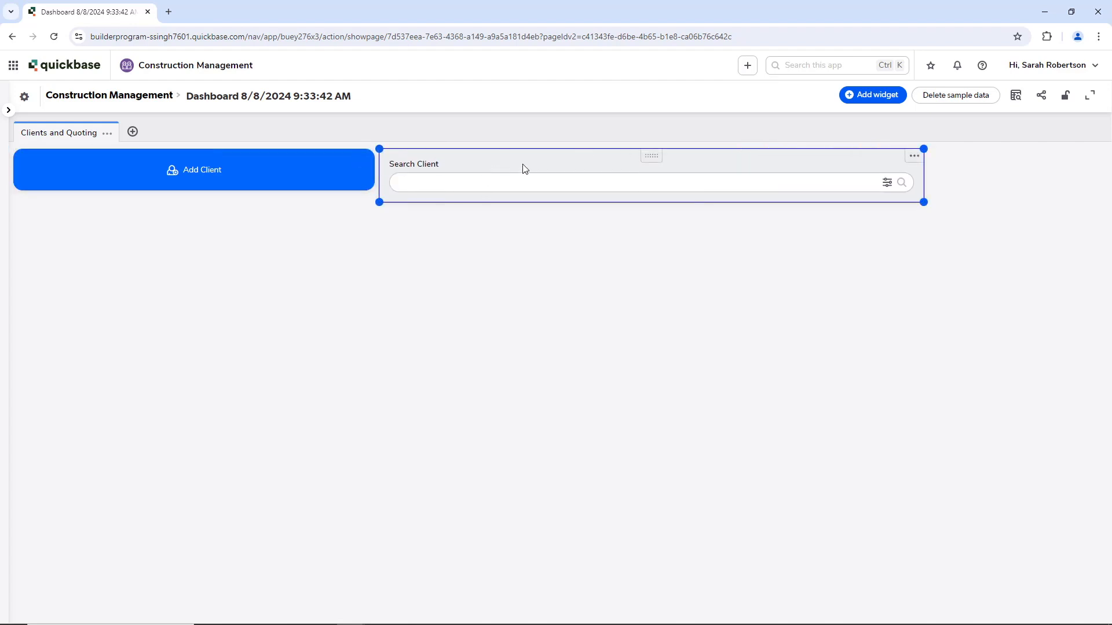
pyautogui.moveTo(657, 160); pyautogui.dragTo(838, 159)
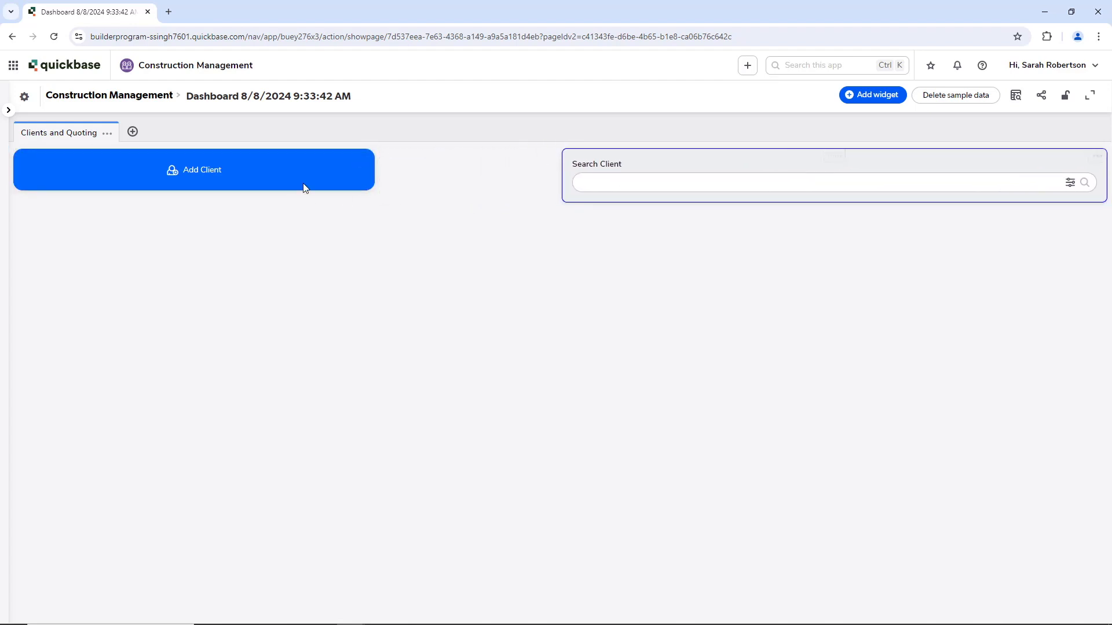
pyautogui.moveTo(373, 187); pyautogui.dragTo(552, 198)
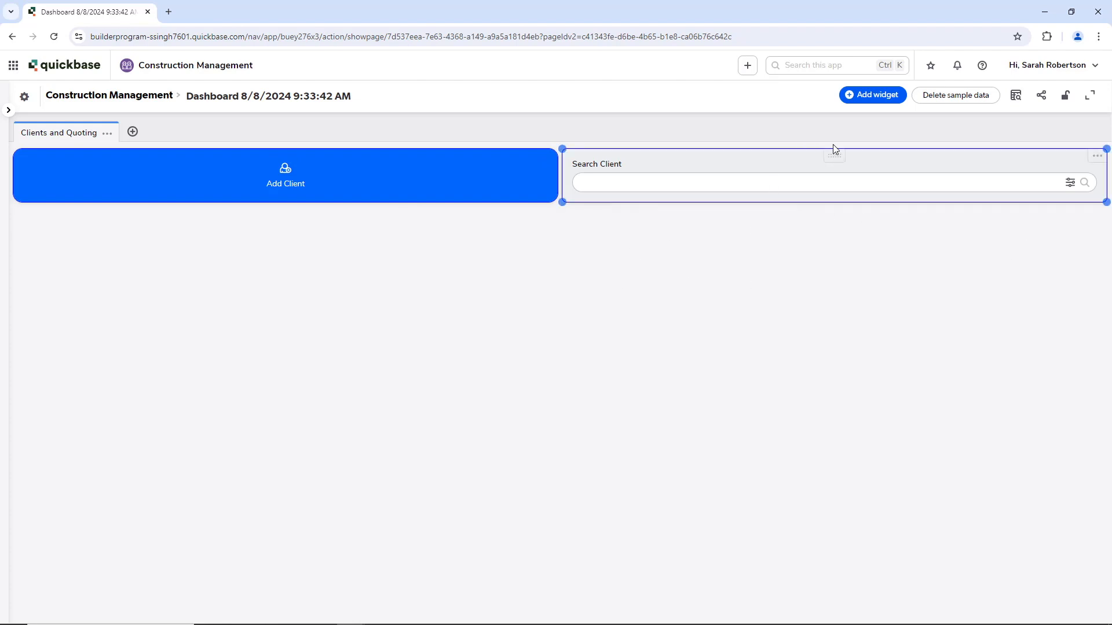
# Step: Add the Clients 'List All' report widget and stretch it across the full dashboard width
pyautogui.click(868, 95)
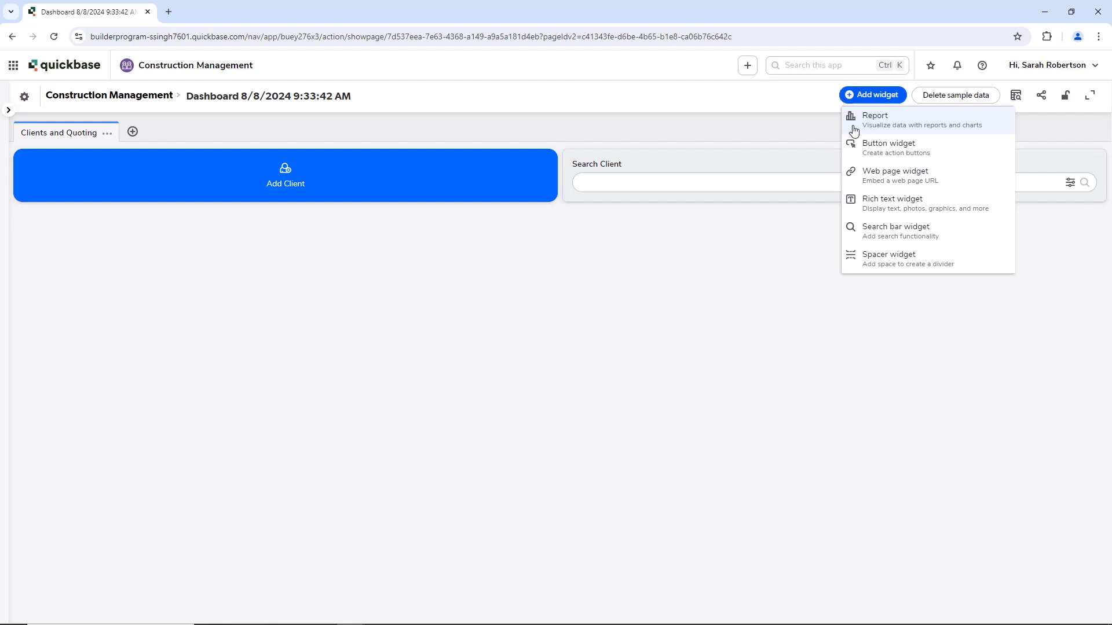
pyautogui.click(891, 130)
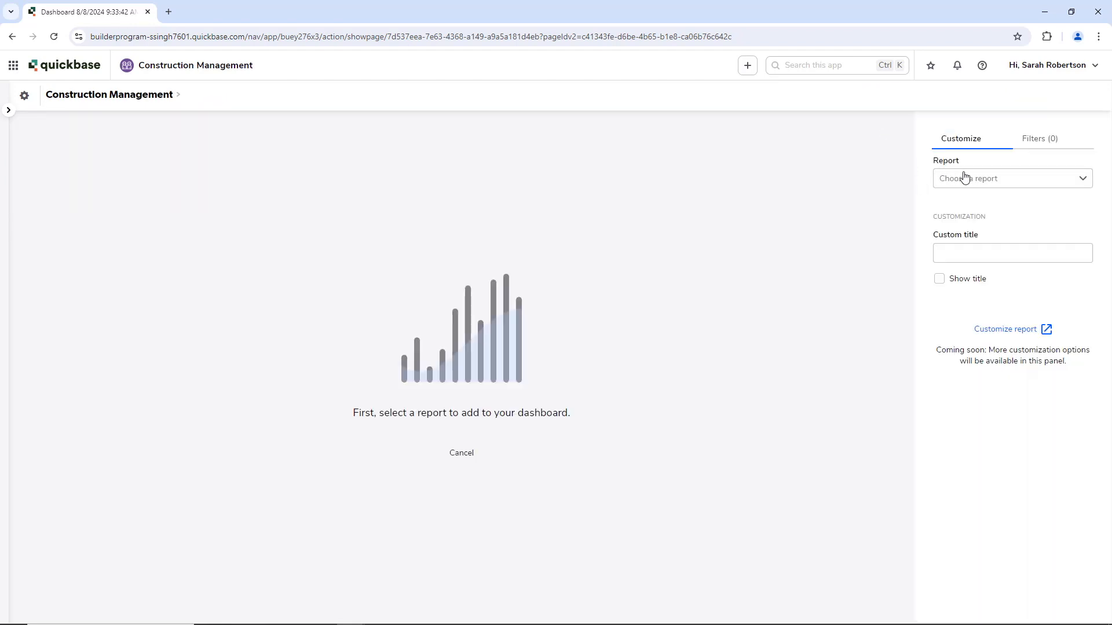
pyautogui.click(982, 182)
pyautogui.click(970, 273)
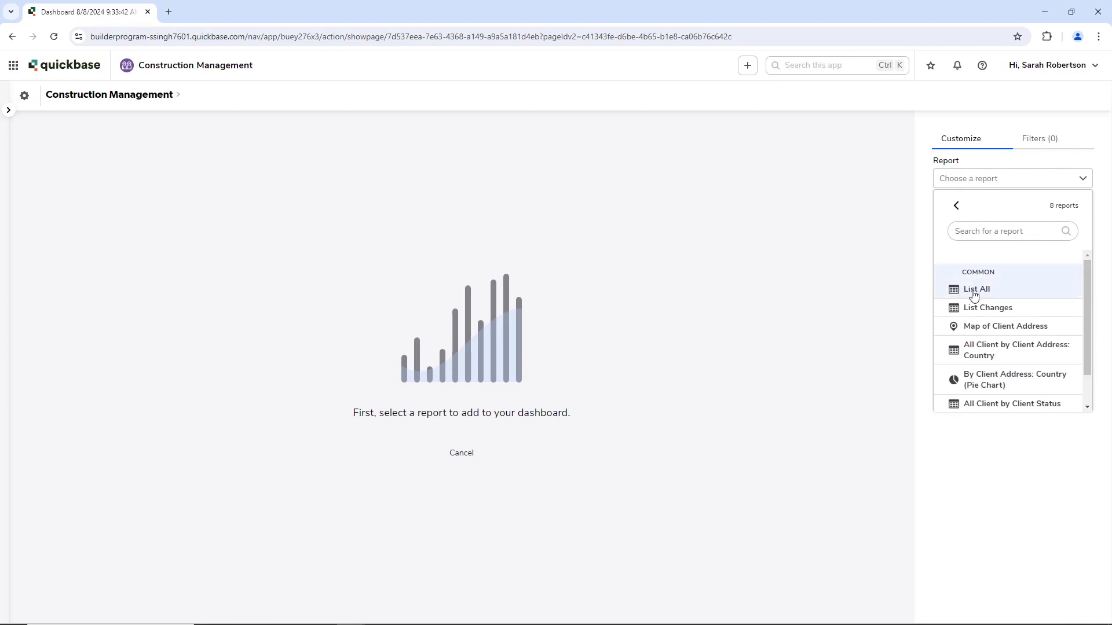
pyautogui.click(973, 295)
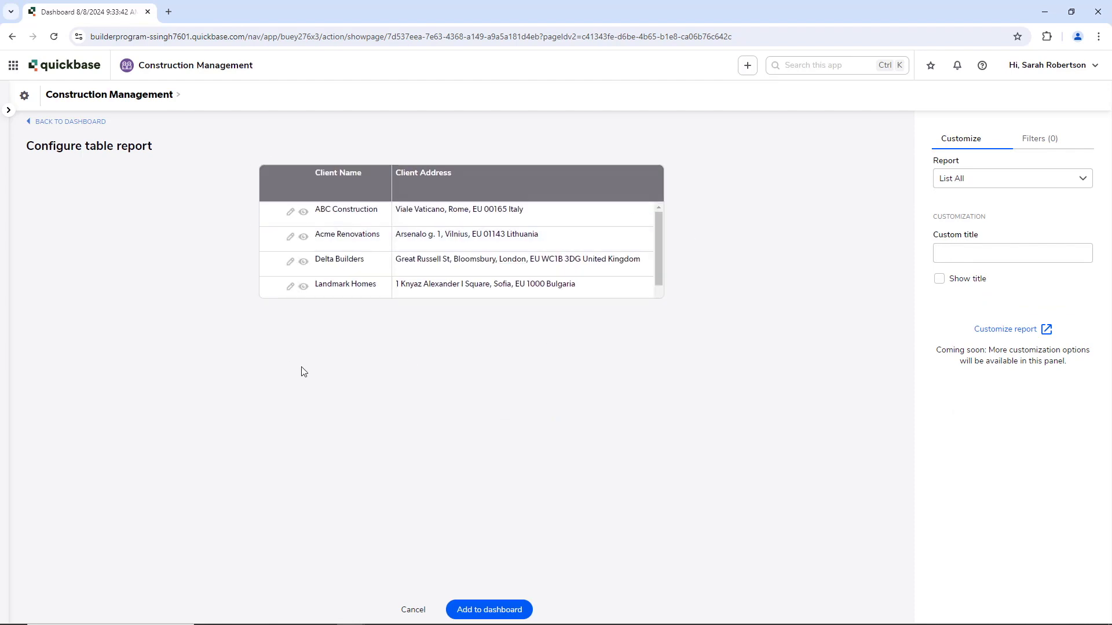
pyautogui.click(468, 609)
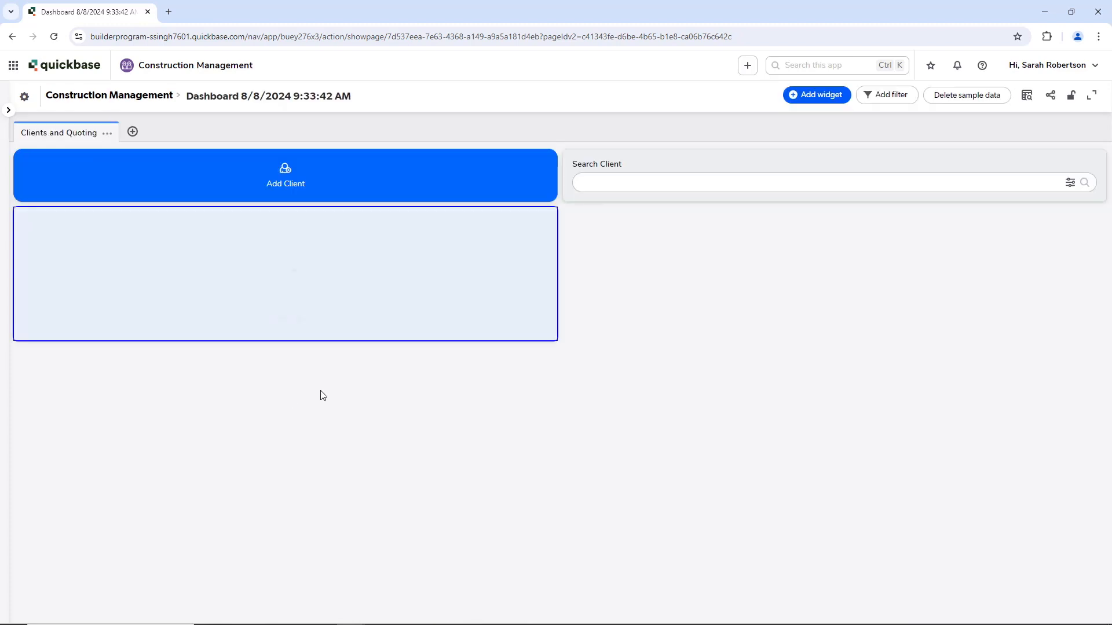
pyautogui.moveTo(554, 346); pyautogui.dragTo(1106, 391)
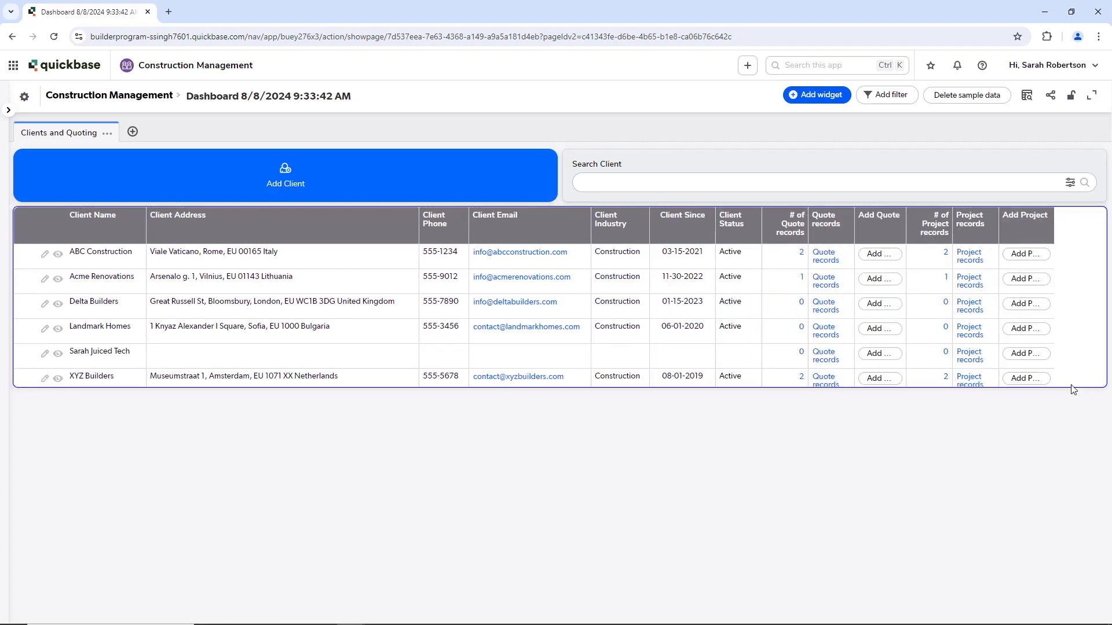
pyautogui.moveTo(8, 391)
pyautogui.moveTo(14, 416); pyautogui.dragTo(14, 422)
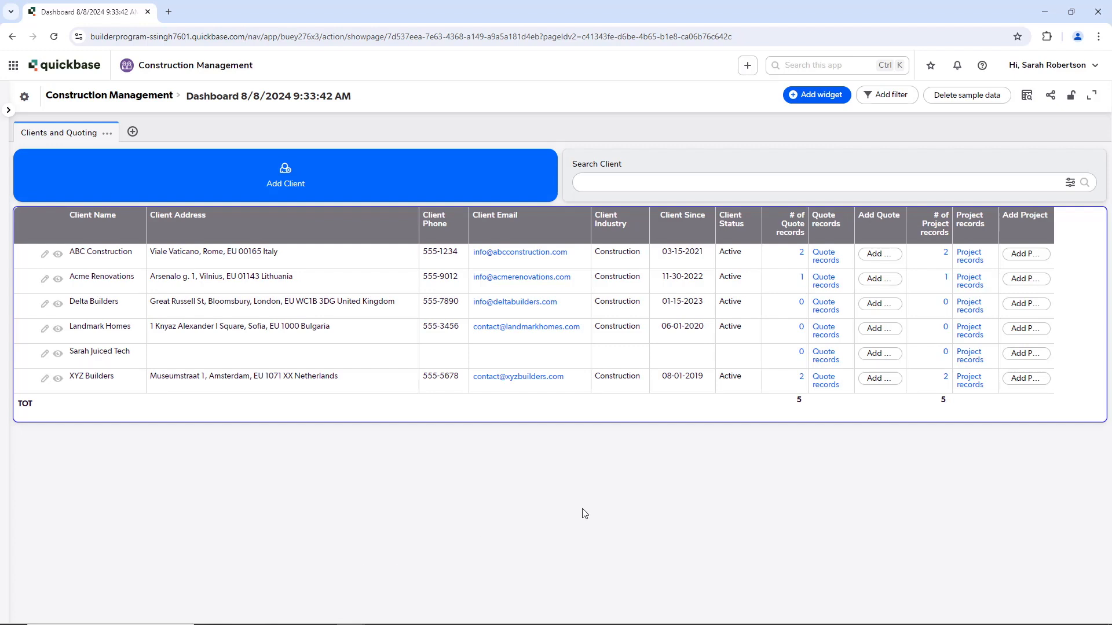
pyautogui.click(805, 96)
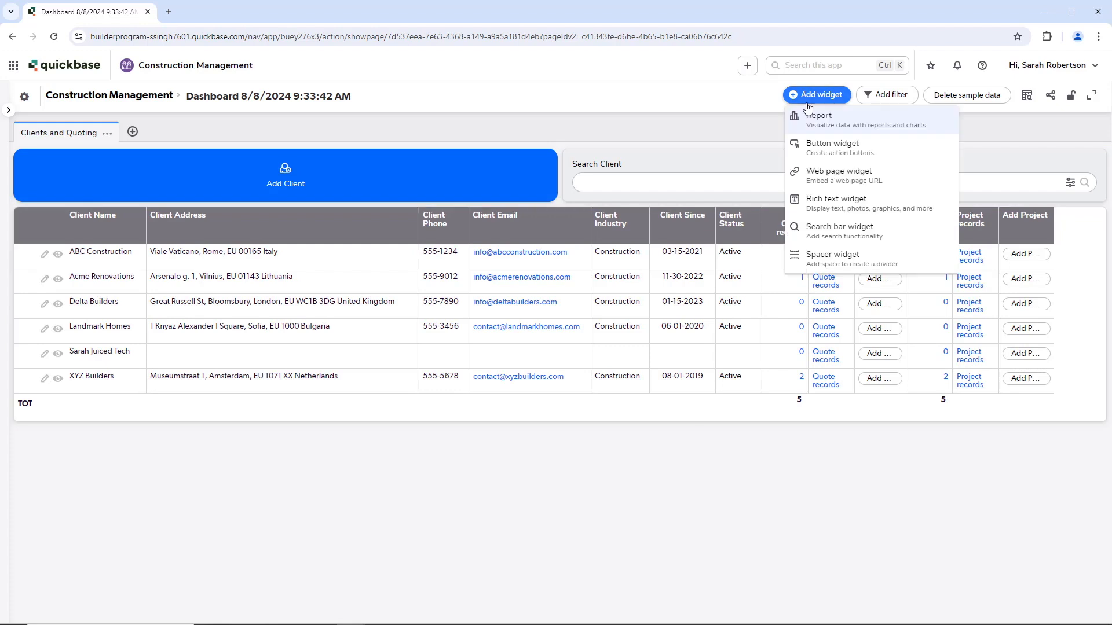
pyautogui.click(874, 127)
pyautogui.click(980, 187)
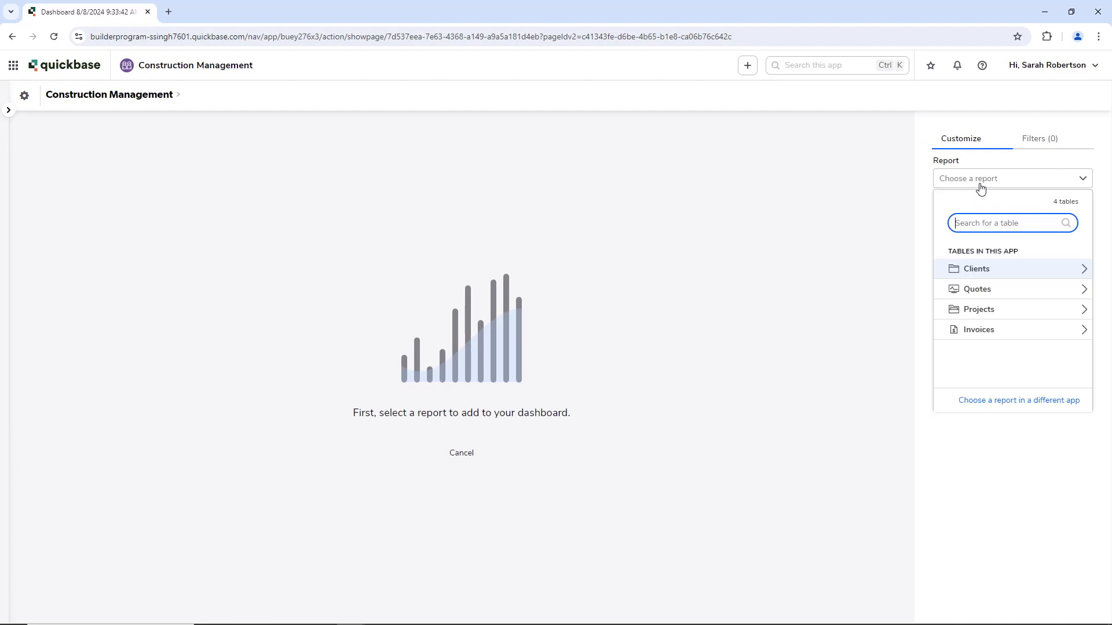
pyautogui.click(989, 269)
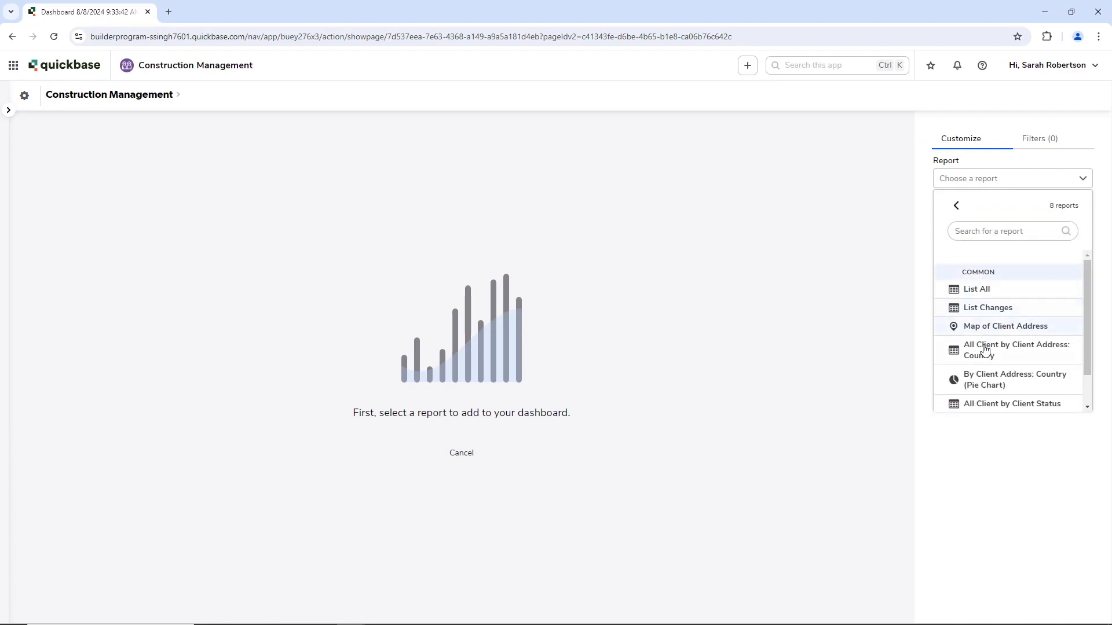
pyautogui.click(978, 386)
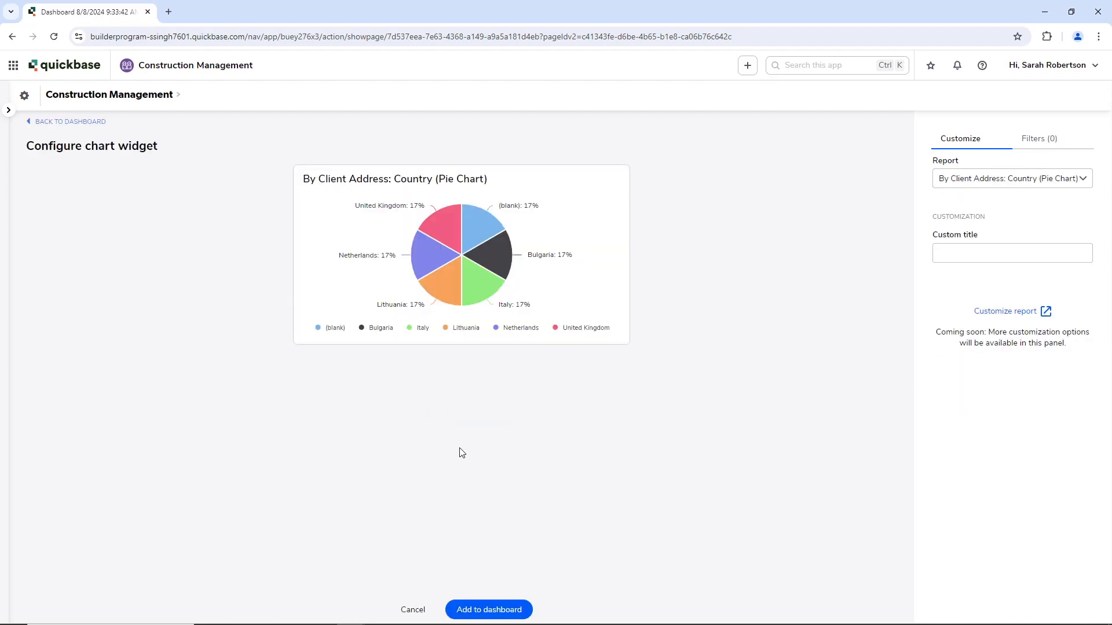
pyautogui.click(475, 612)
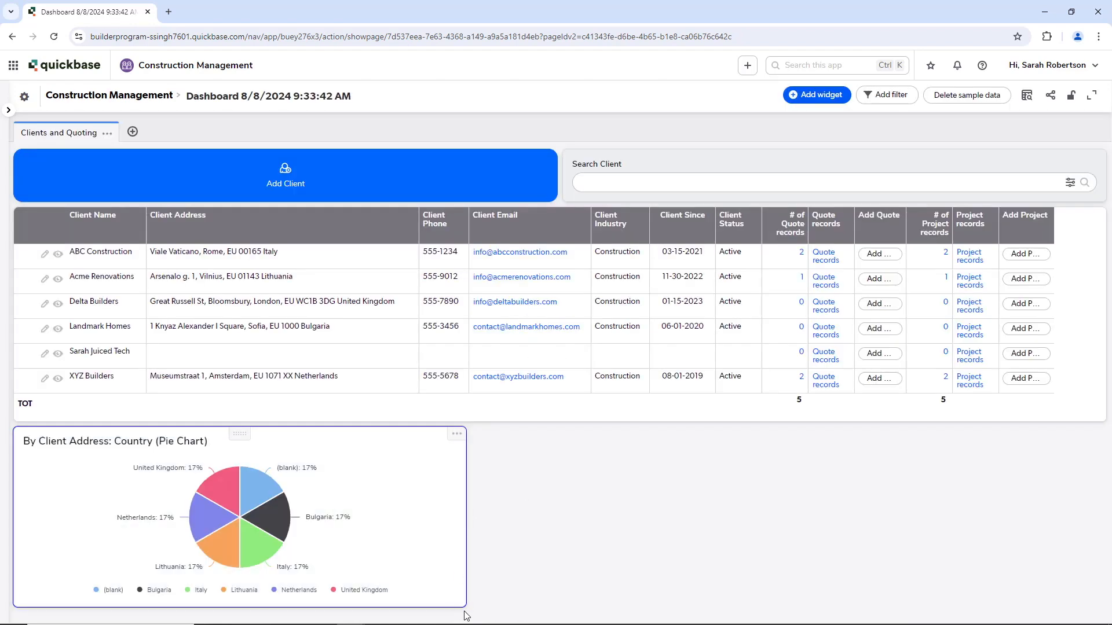
pyautogui.moveTo(466, 607); pyautogui.dragTo(470, 616)
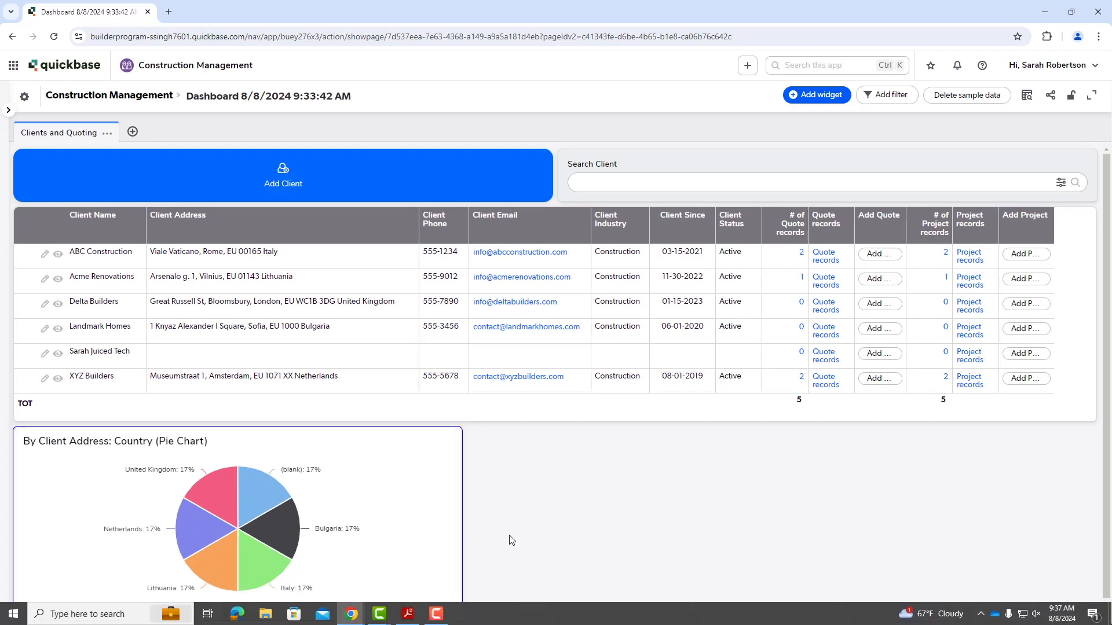
pyautogui.scroll(-1, 513, 544)
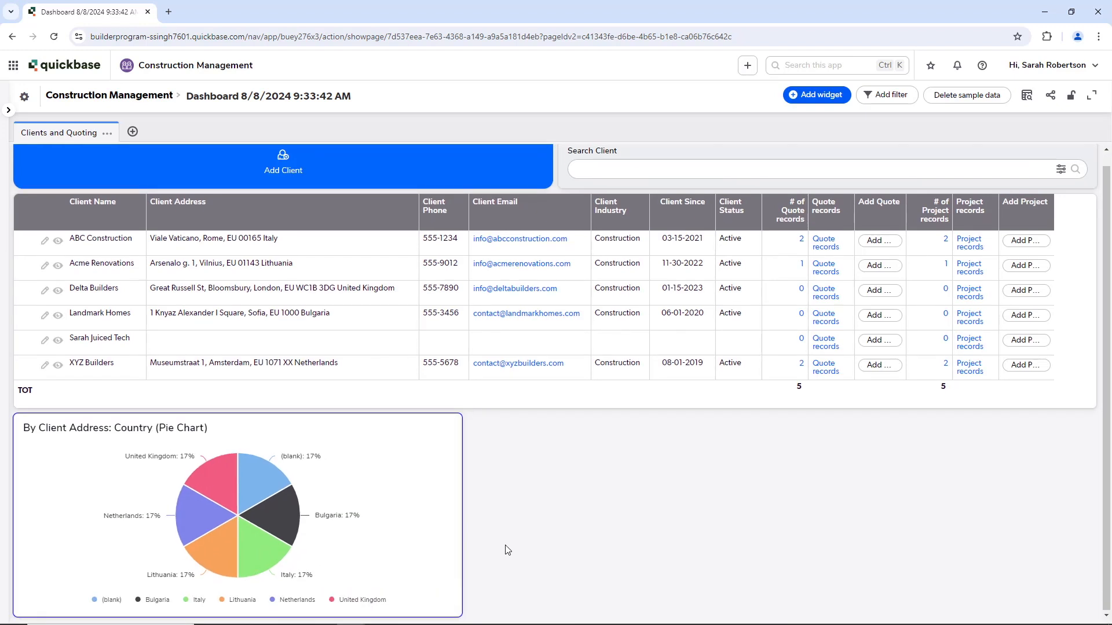
pyautogui.scroll(1, 508, 550)
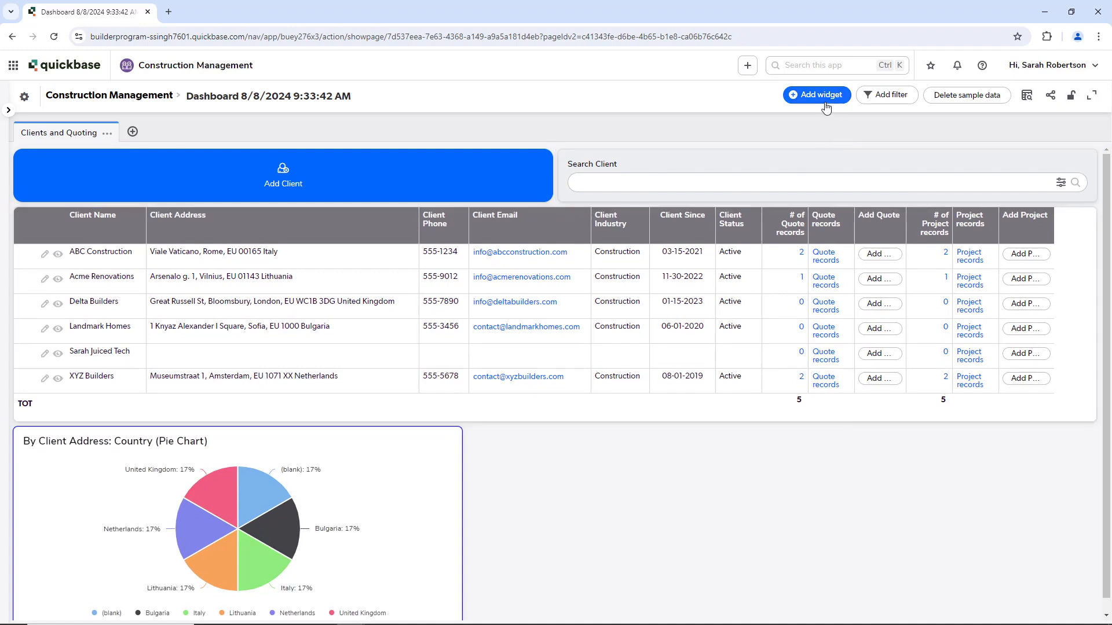
# Step: Add the Clients 'Map of Client Address' report widget and widen it toward the right edge
pyautogui.click(798, 96)
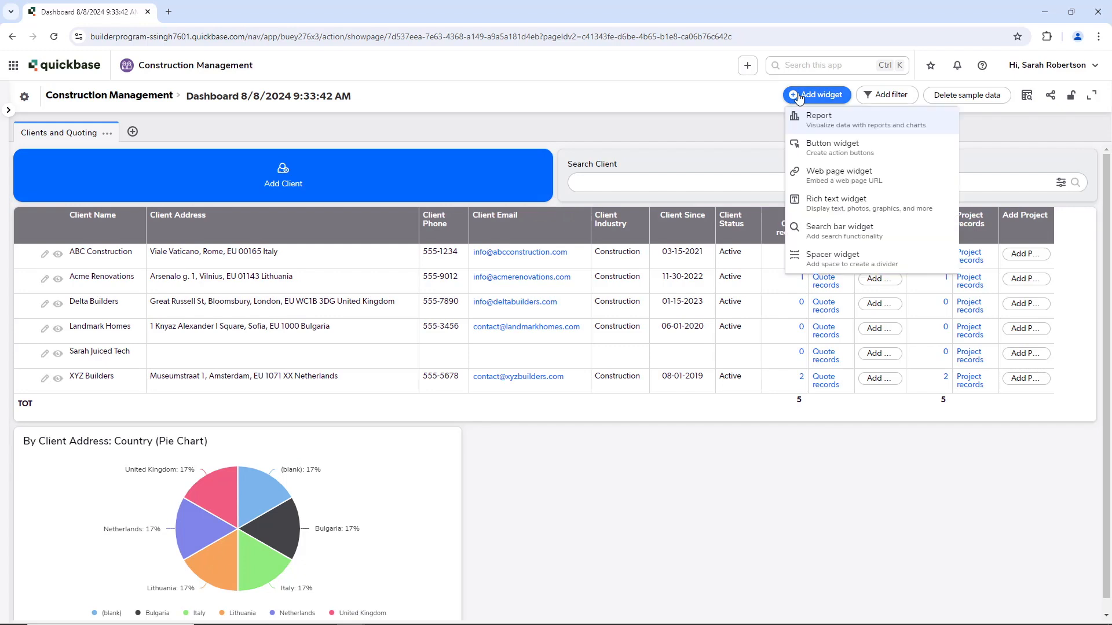
pyautogui.click(818, 120)
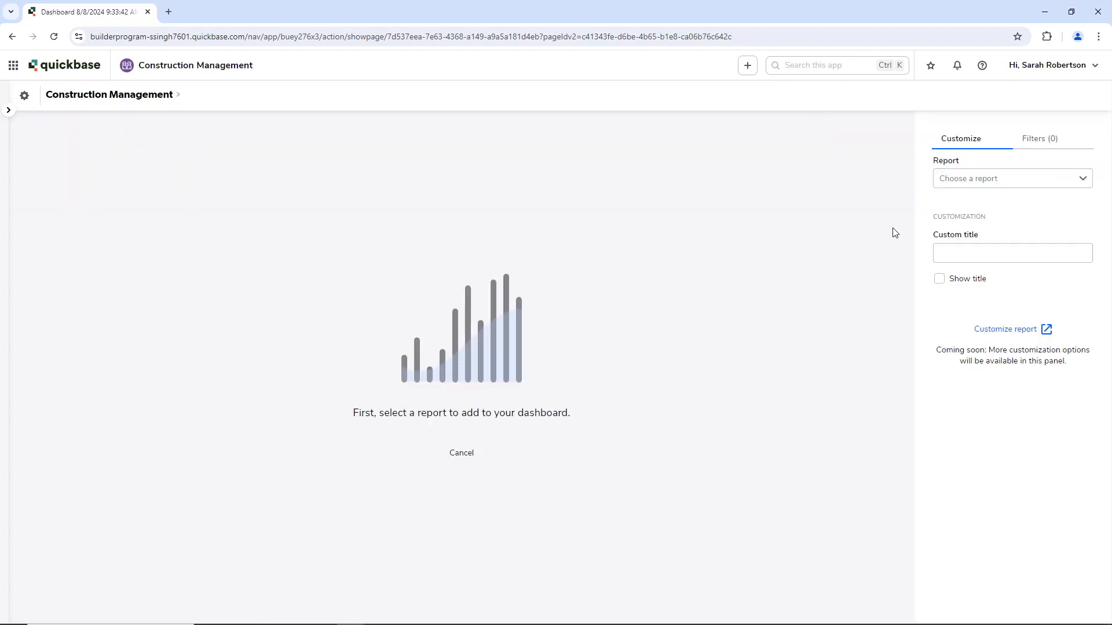
pyautogui.click(959, 185)
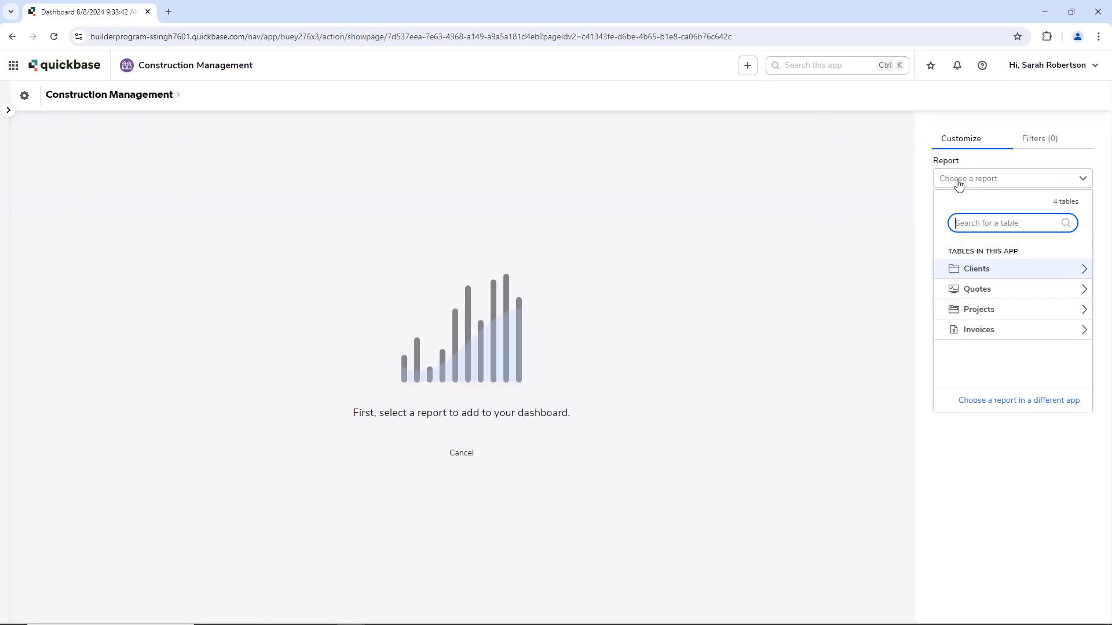
pyautogui.click(982, 270)
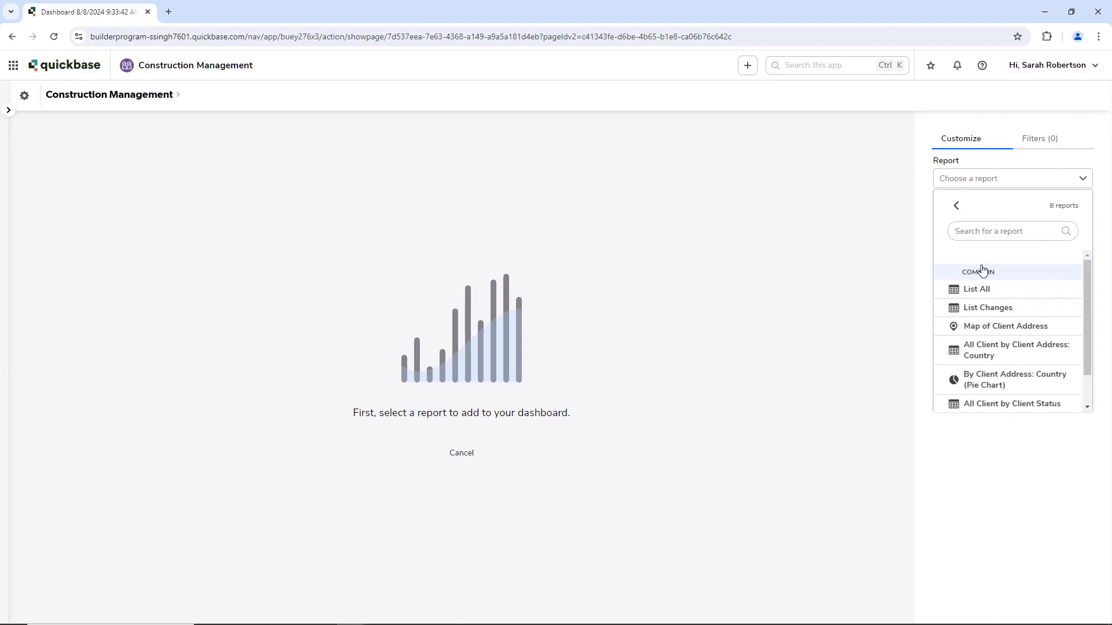
pyautogui.click(979, 328)
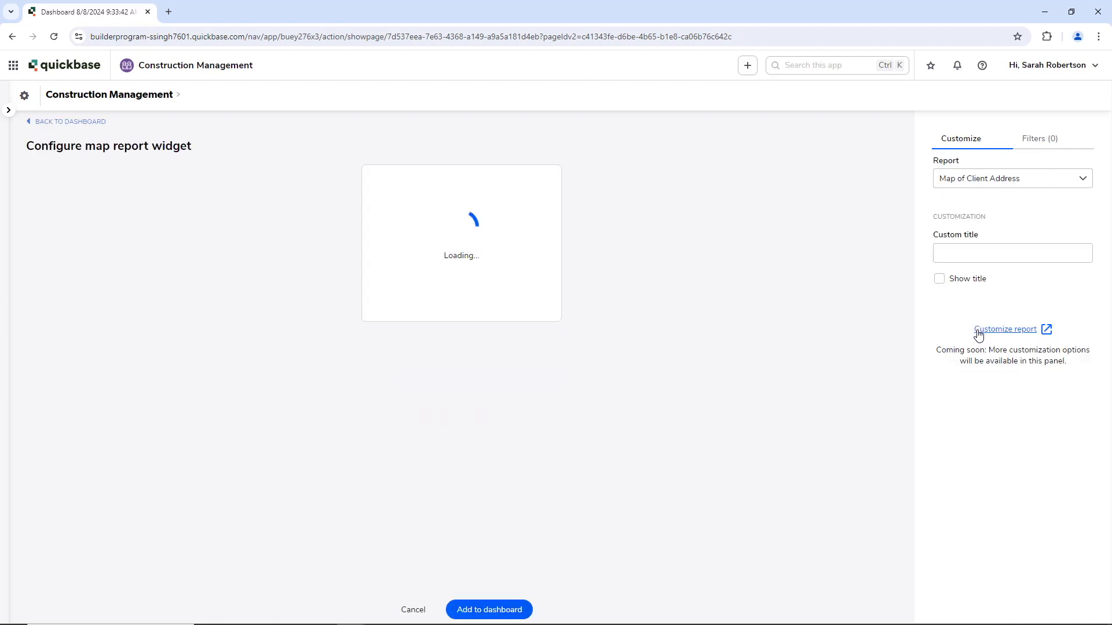
pyautogui.click(480, 615)
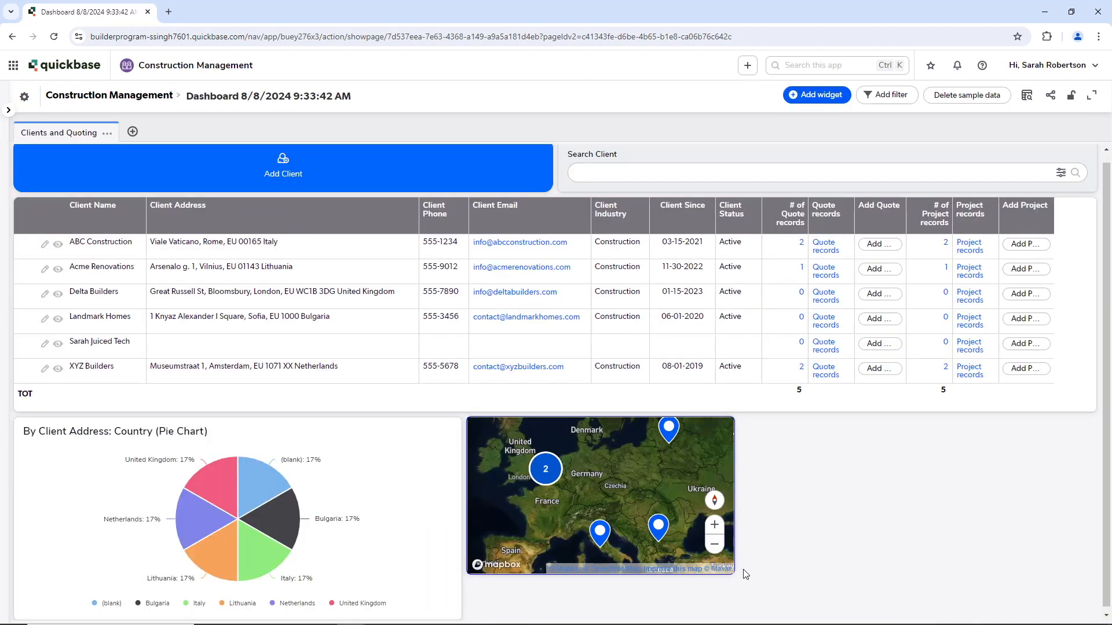
pyautogui.moveTo(734, 574); pyautogui.dragTo(1091, 621)
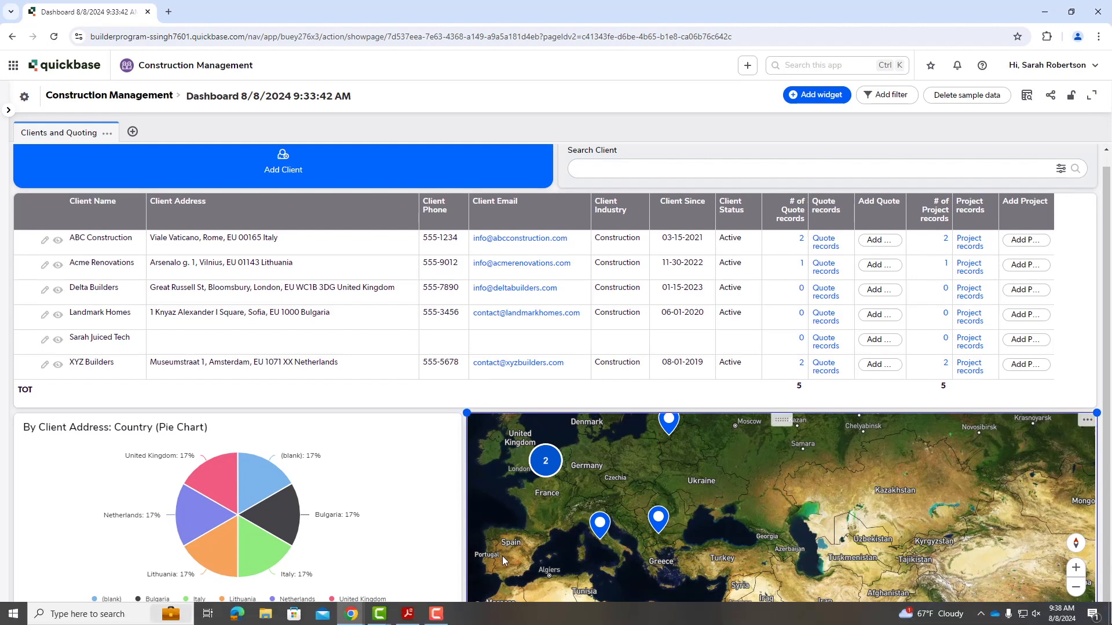
pyautogui.moveTo(467, 618); pyautogui.dragTo(466, 624)
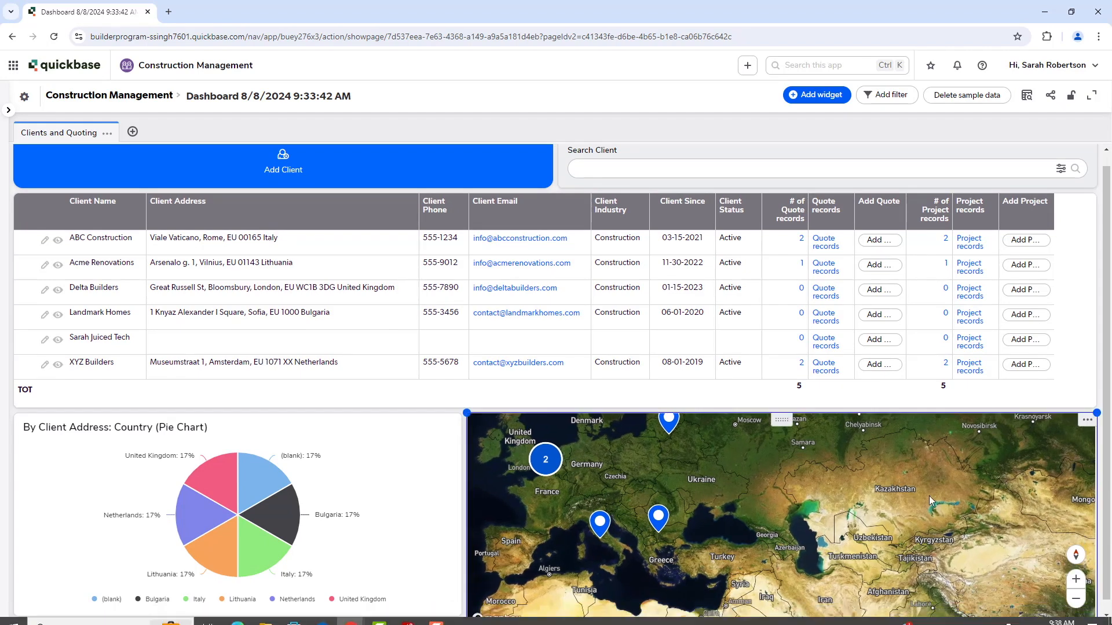
# Step: Stretch the country pie chart taller to match the map widget's height
pyautogui.scroll(-1, 1053, 518)
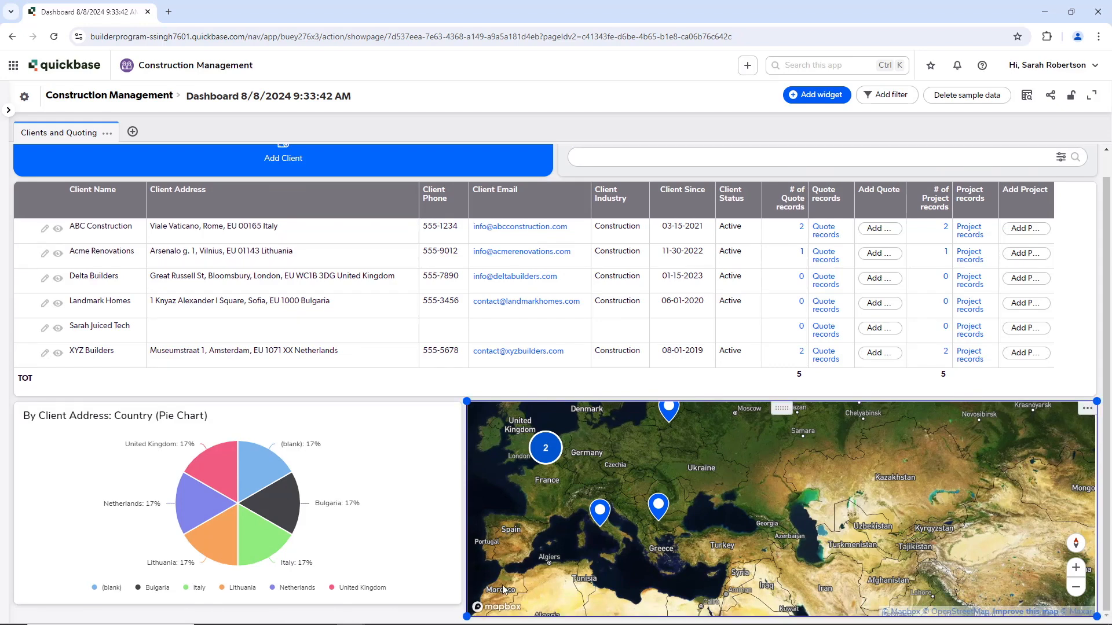
pyautogui.click(460, 602)
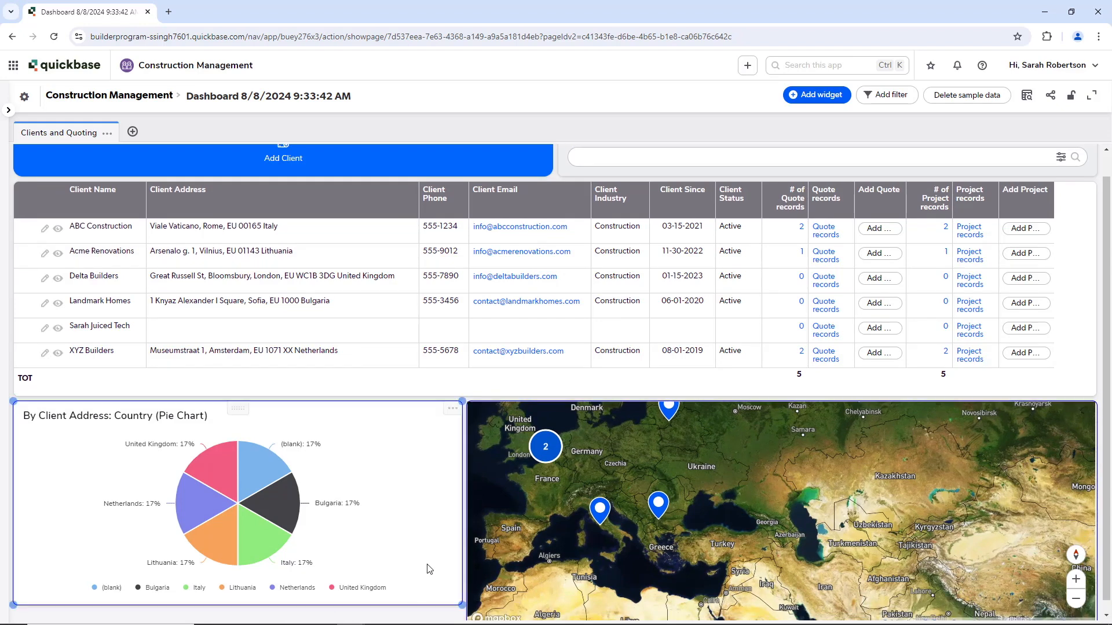
pyautogui.moveTo(462, 602); pyautogui.dragTo(464, 619)
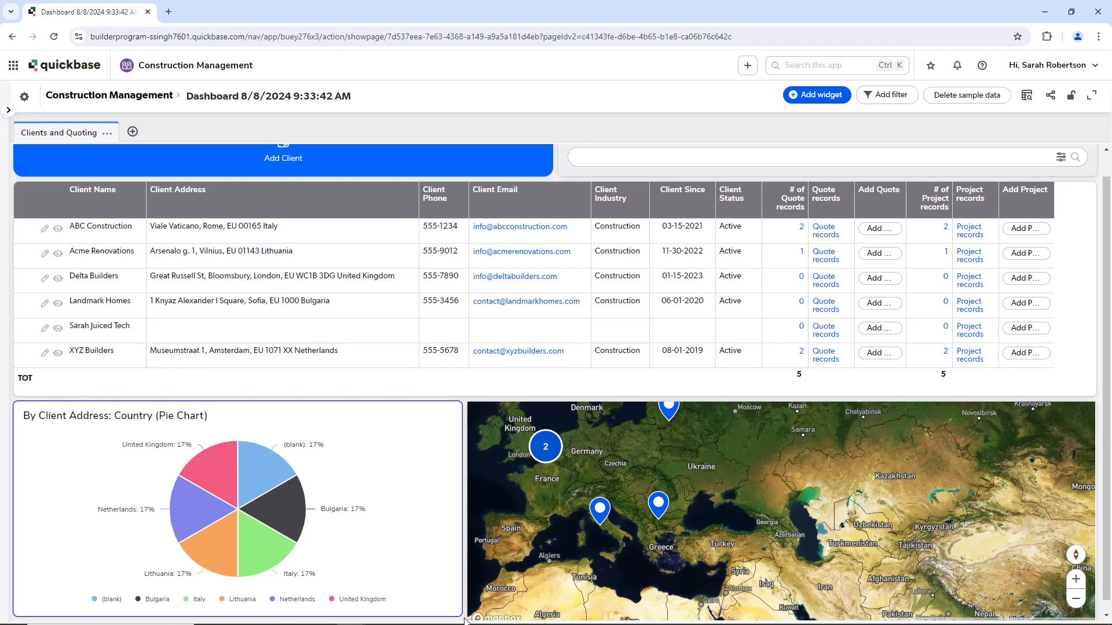
pyautogui.scroll(-1, 457, 570)
pyautogui.moveTo(465, 600); pyautogui.dragTo(465, 618)
pyautogui.click(506, 551)
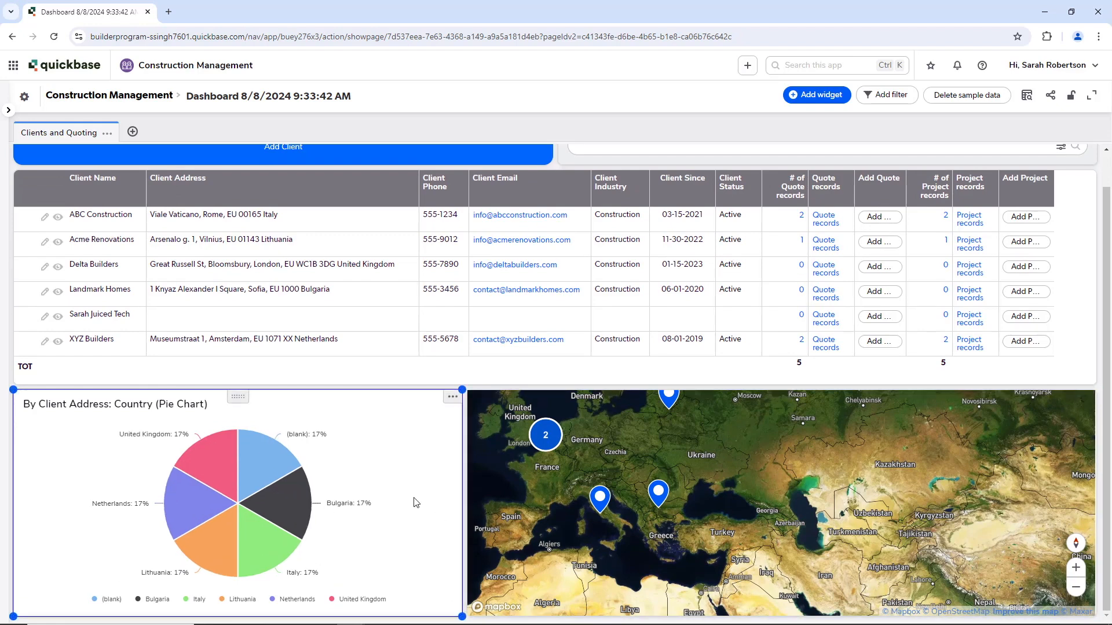
pyautogui.scroll(1, 509, 451)
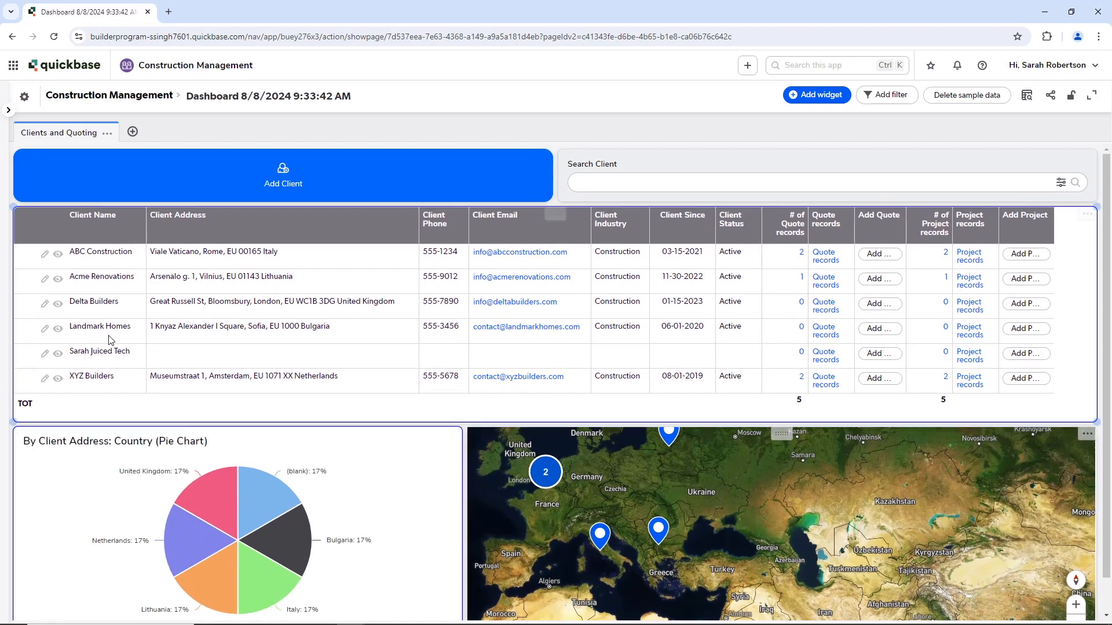
pyautogui.click(520, 172)
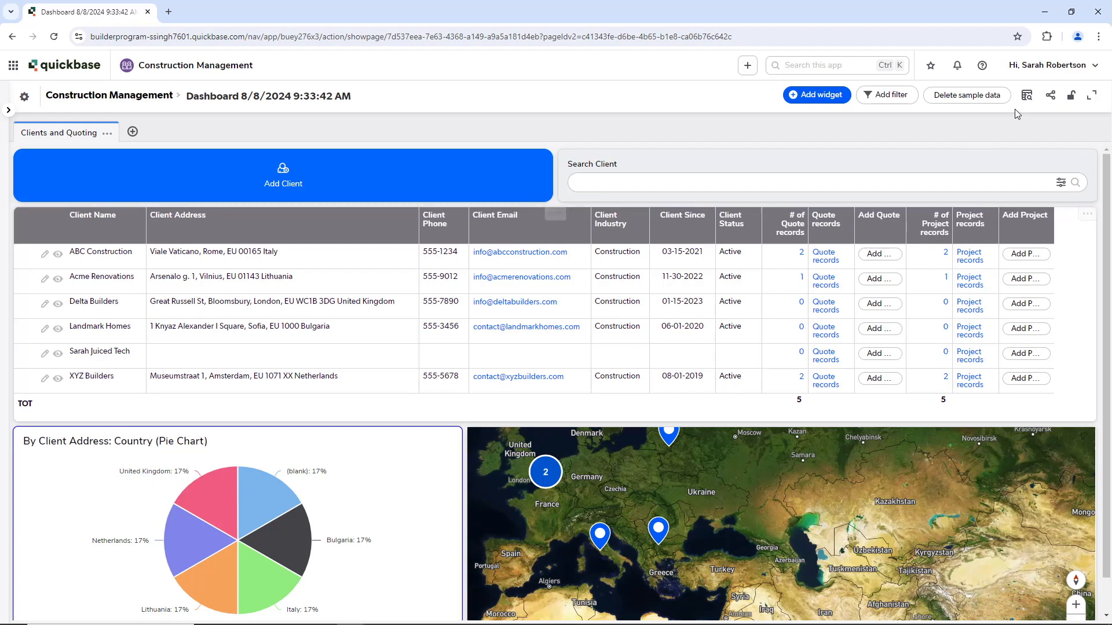
# Step: Lock the dashboard layout, then use Add Client to save a record with only a test client name
pyautogui.click(1074, 97)
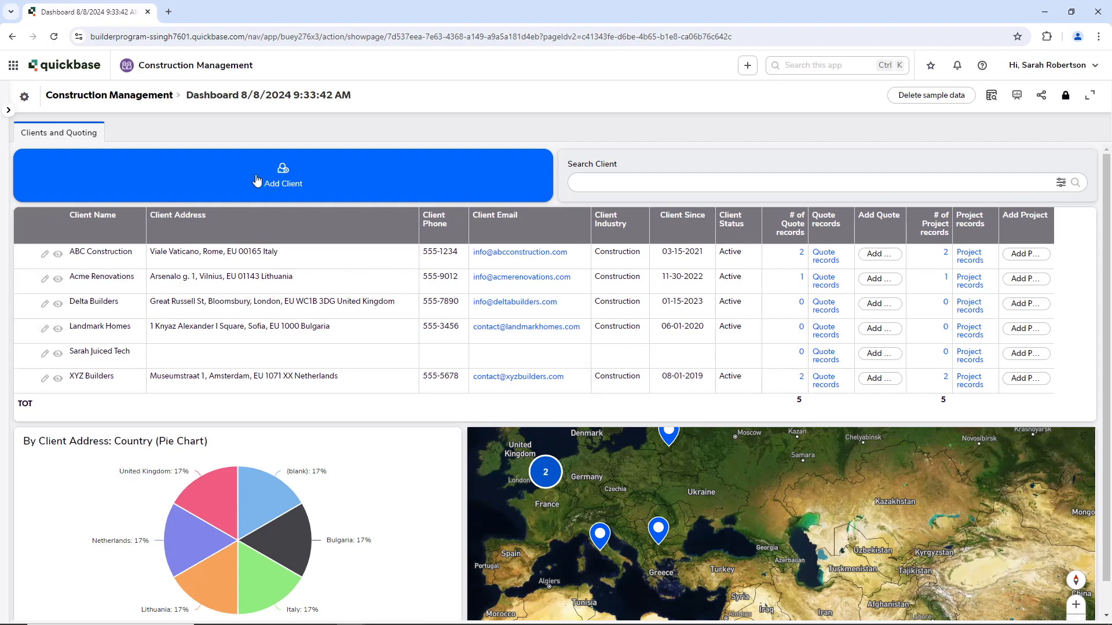
pyautogui.click(285, 182)
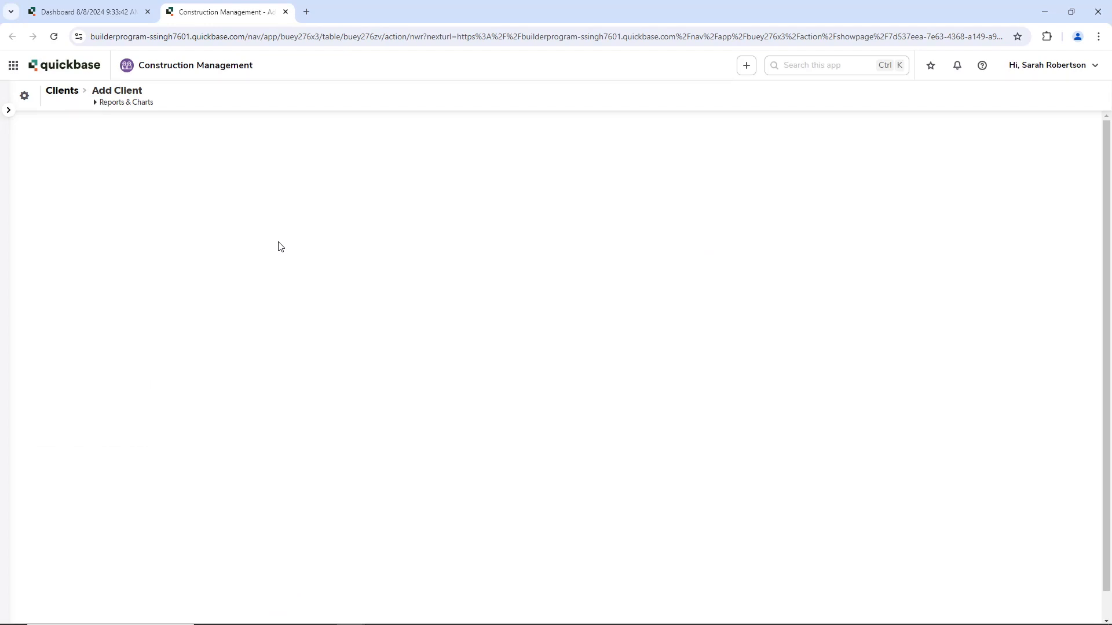
pyautogui.click(73, 152)
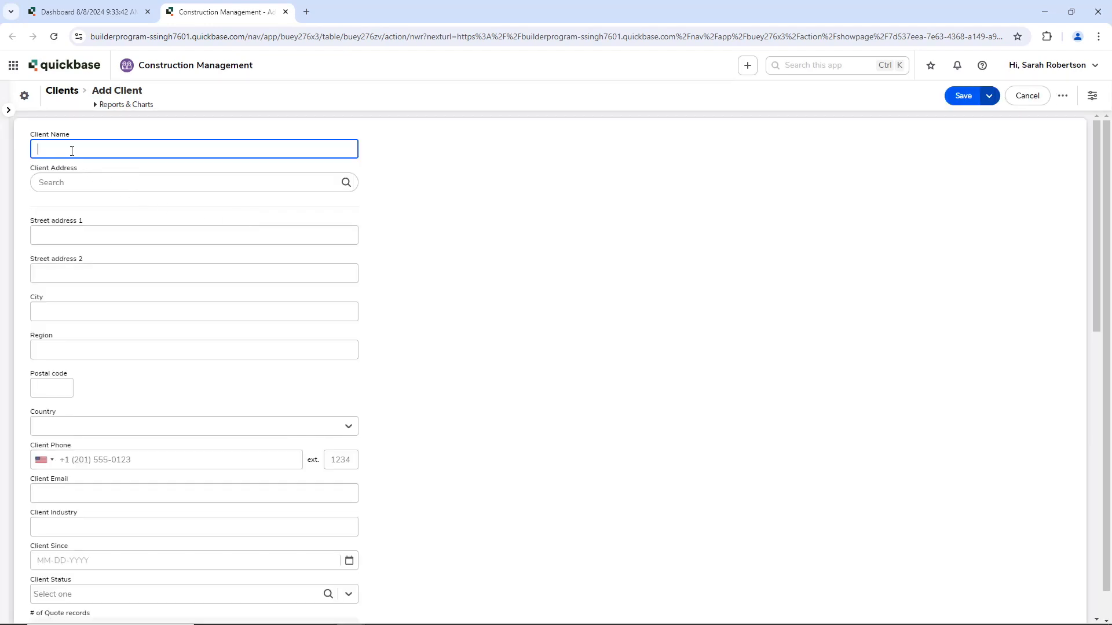
pyautogui.write('Sarah Juiced Tech')
pyautogui.click(963, 97)
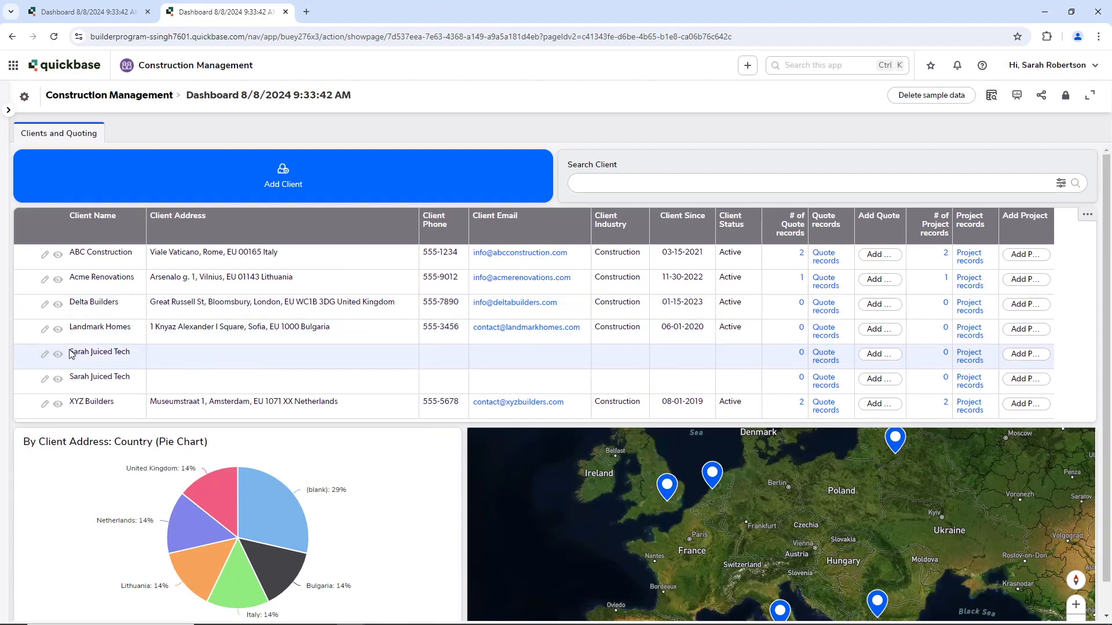
# Step: Search the Search Client bar for the test client's name, review both matches, then close the popup
pyautogui.moveTo(71, 357); pyautogui.dragTo(114, 361)
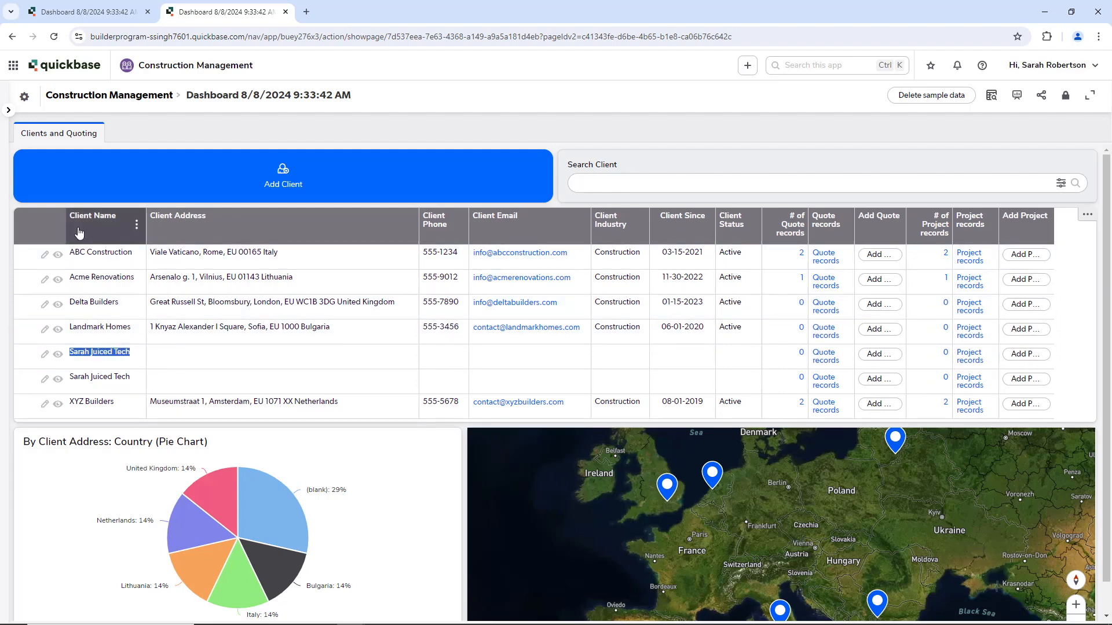
pyautogui.click(651, 183)
pyautogui.write('Sarah R')
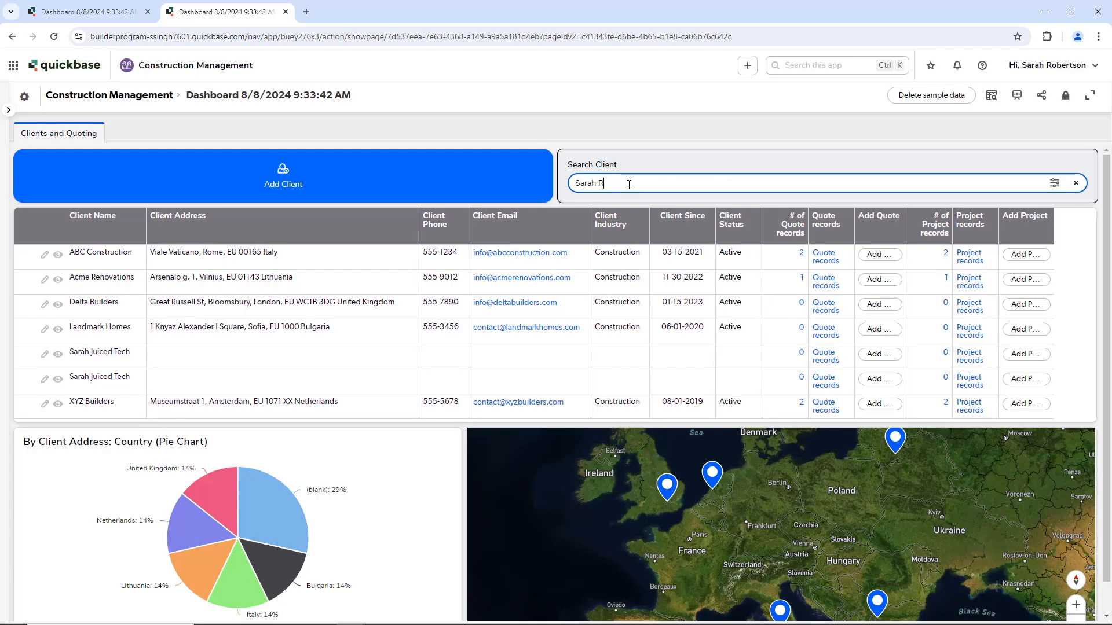
pyautogui.write('Juiced Tech')
pyautogui.press('Return')
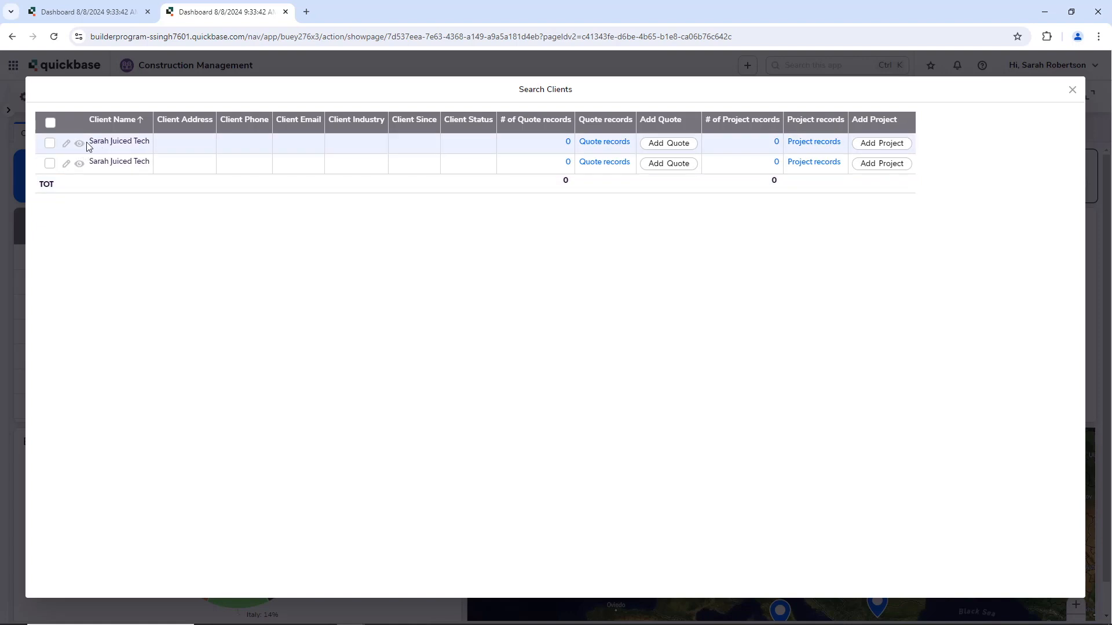
pyautogui.click(1072, 89)
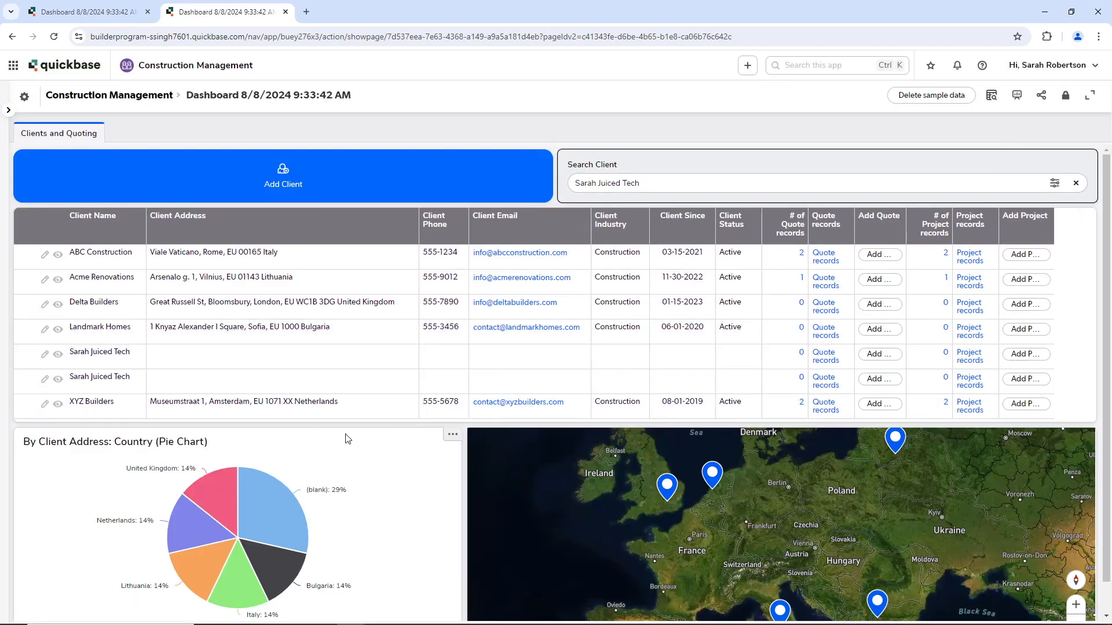
pyautogui.scroll(-1, 364, 434)
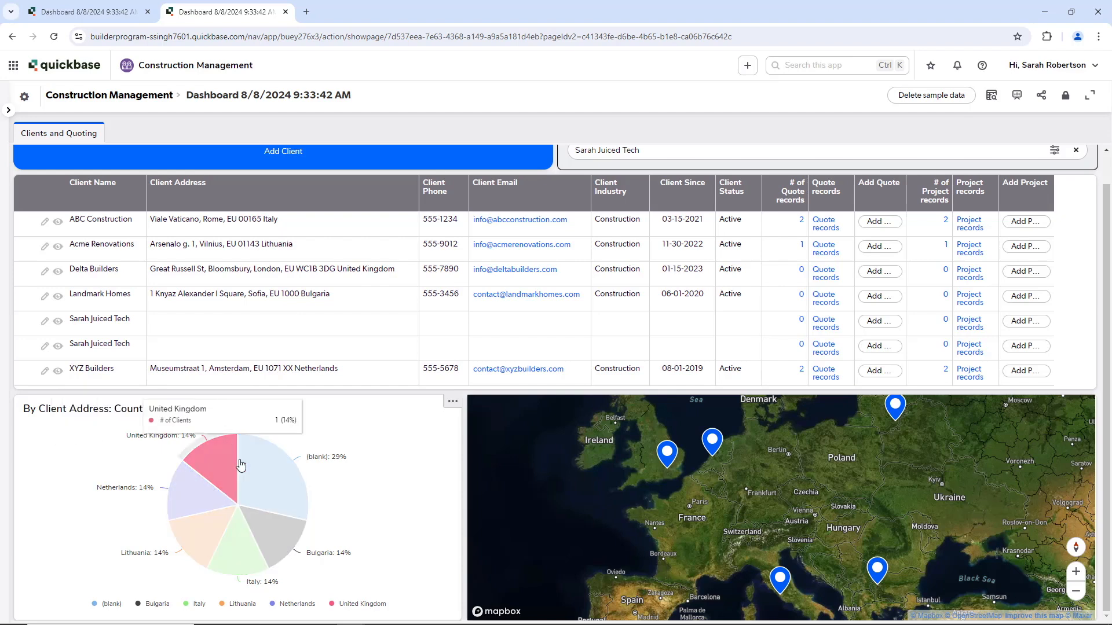
pyautogui.moveTo(260, 472)
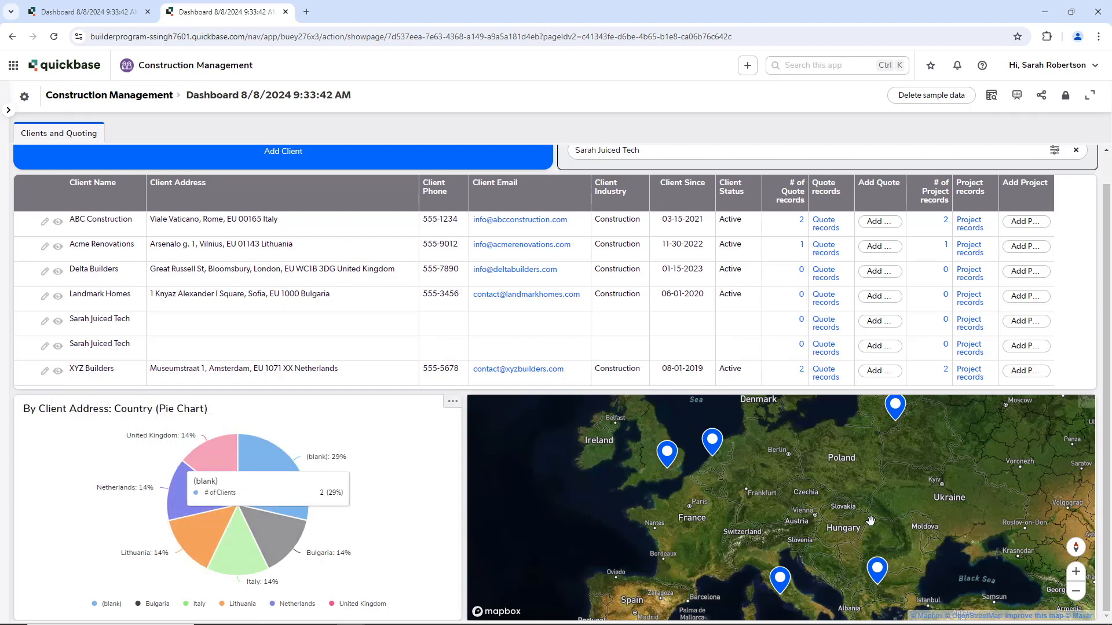
pyautogui.click(1076, 591)
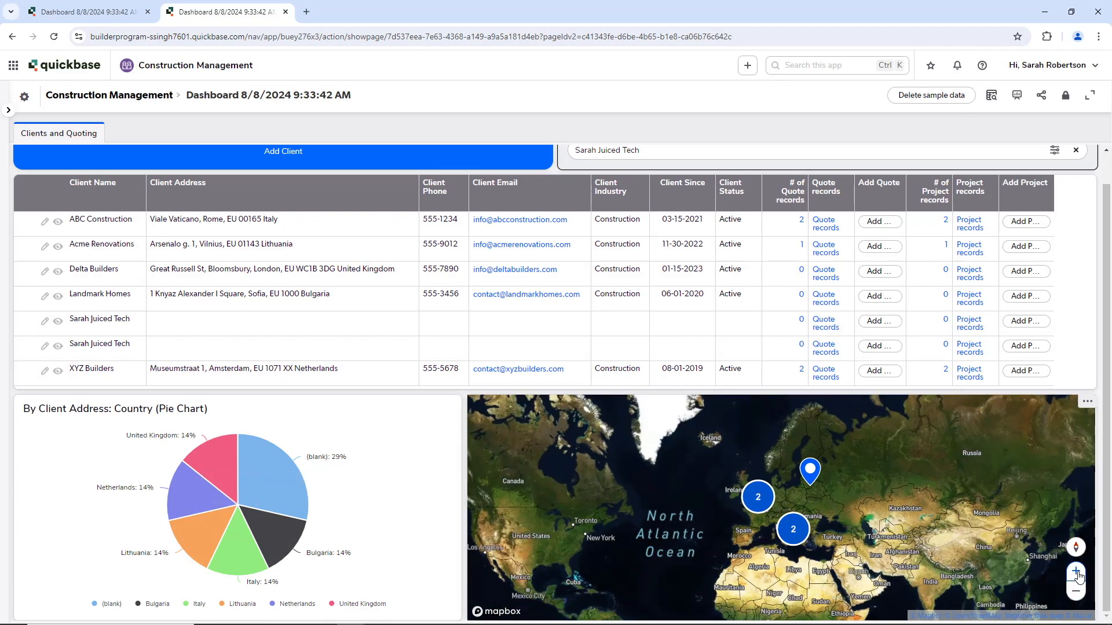
pyautogui.click(1076, 572)
pyautogui.click(1075, 572)
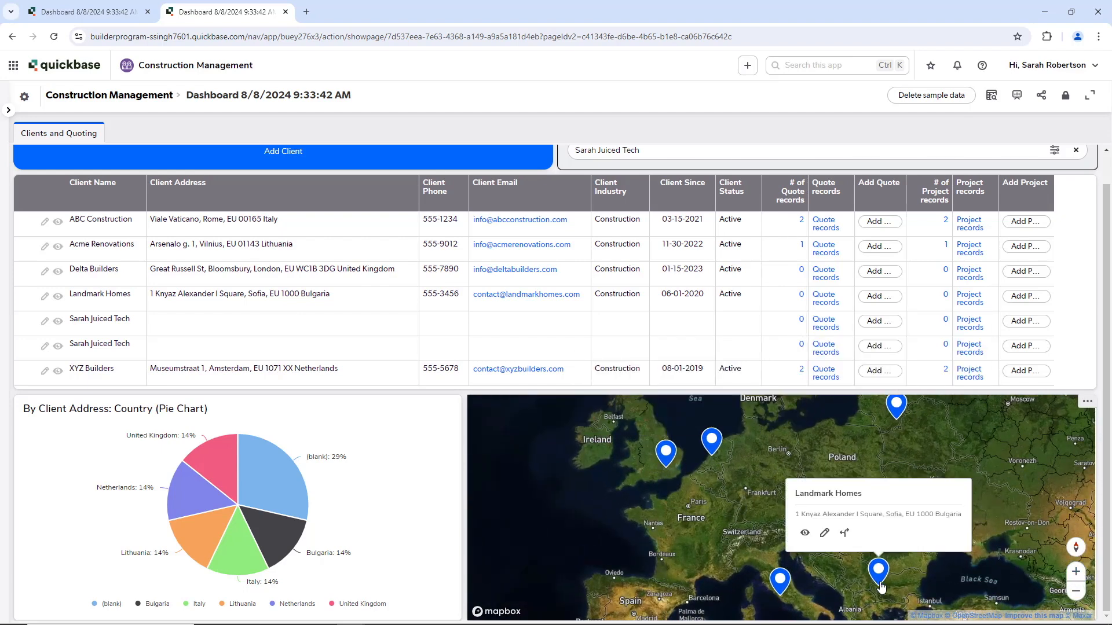
pyautogui.moveTo(779, 590)
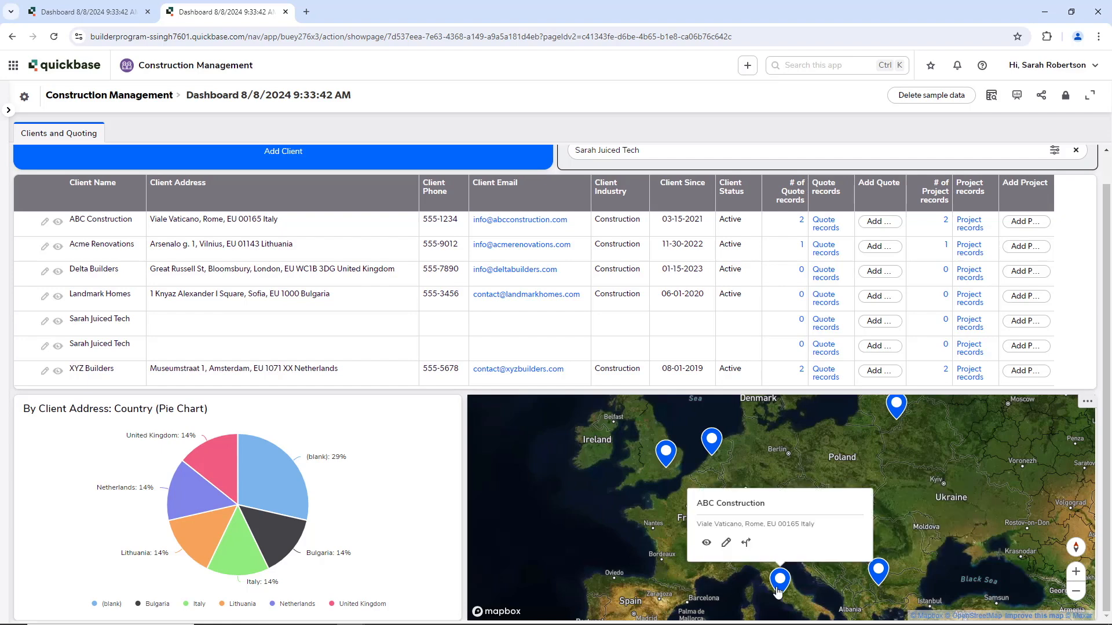